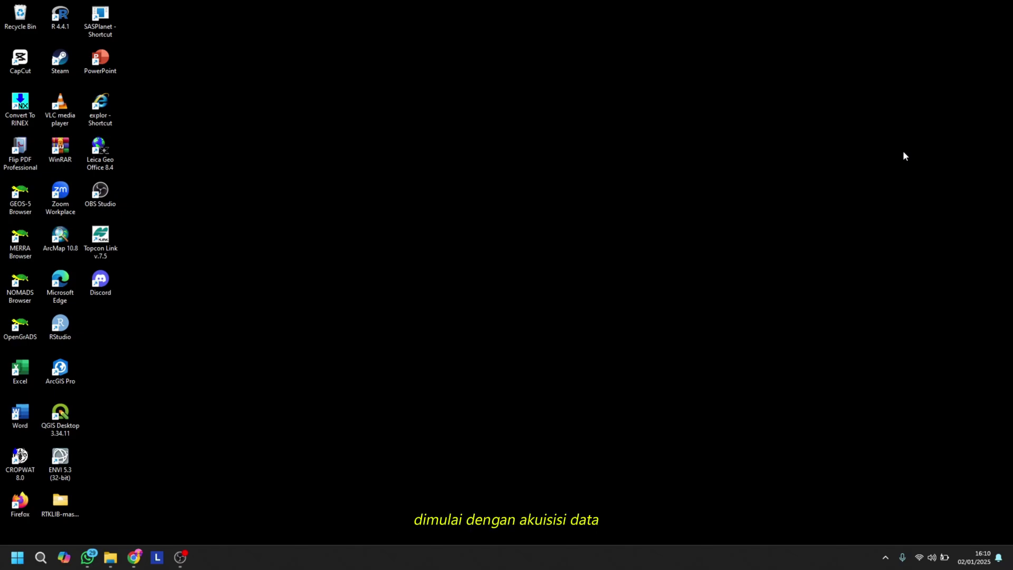
Open Google Chrome in a maximized window and search Google for "bps kota cilegon"
click(139, 560)
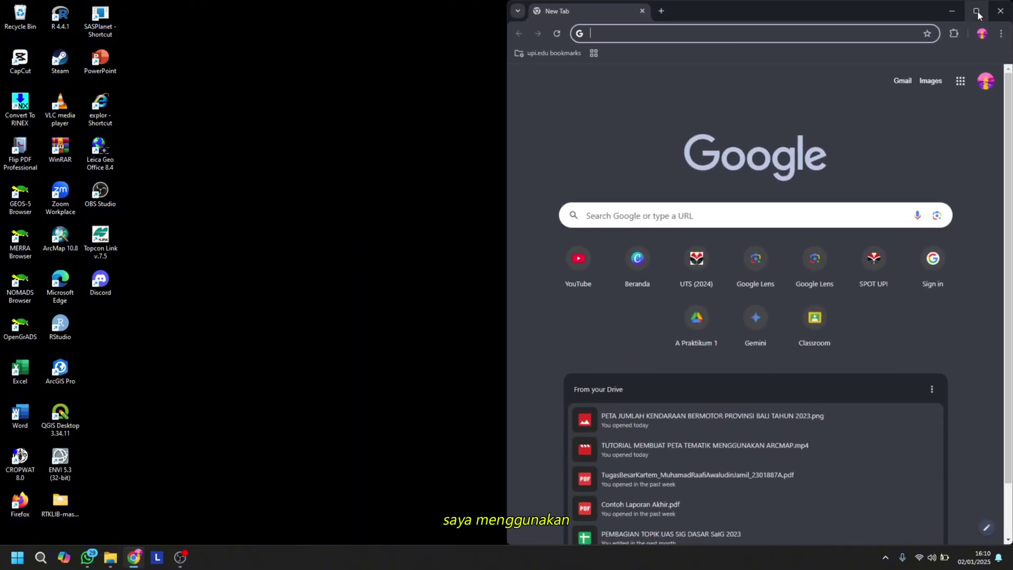
click(978, 14)
click(498, 222)
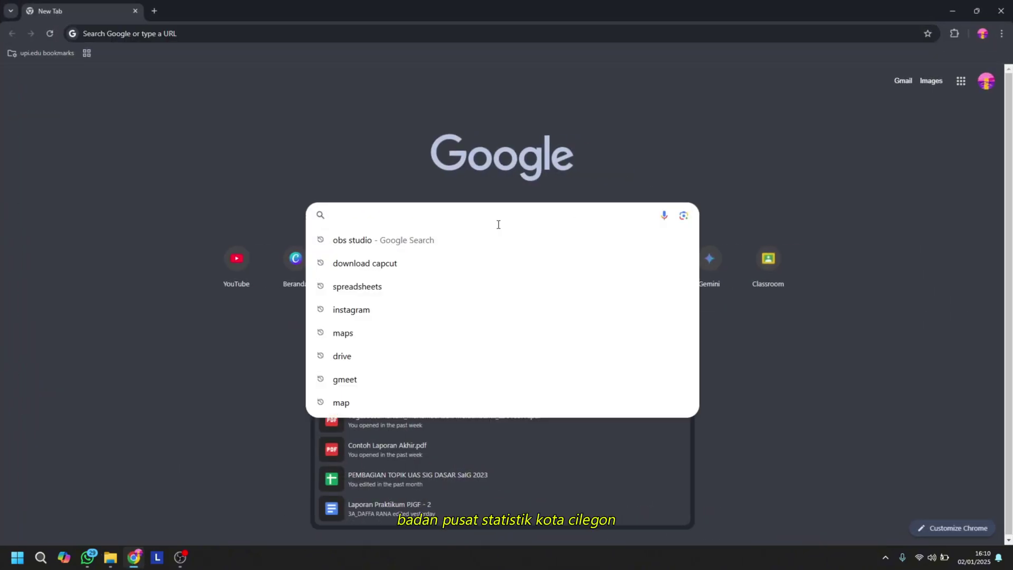
text(bps )
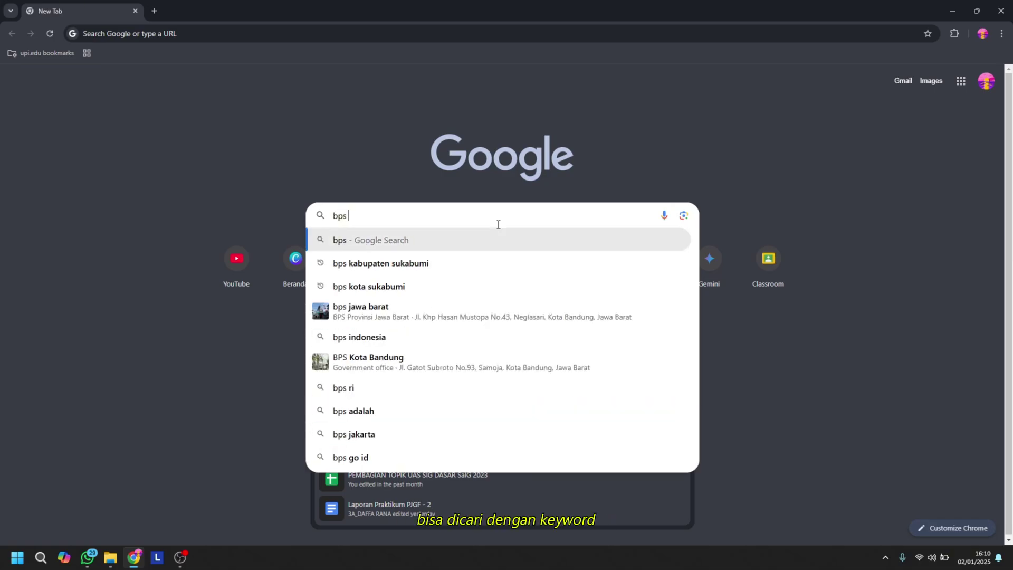
text(kota )
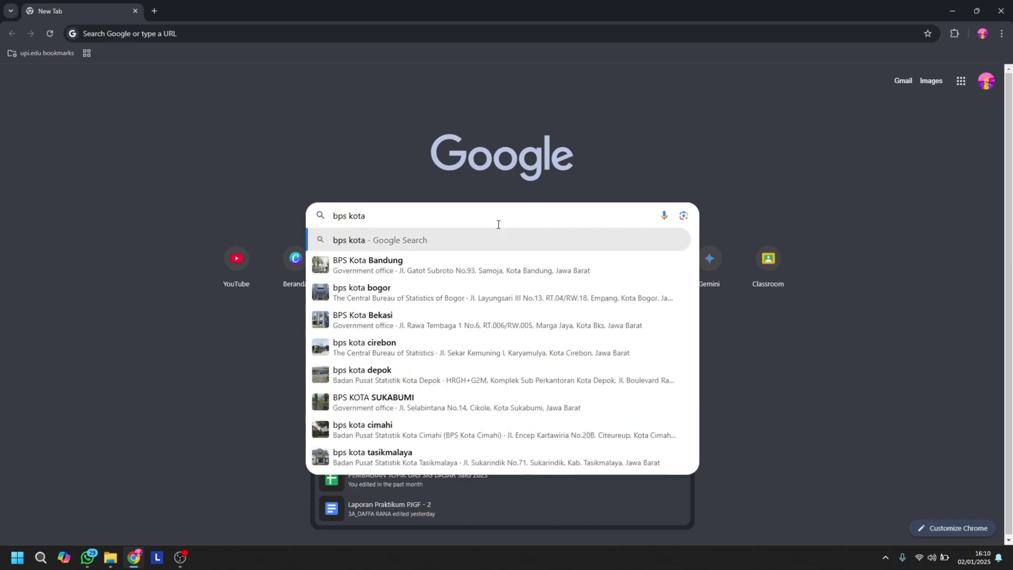
text(cileg)
key(Return)
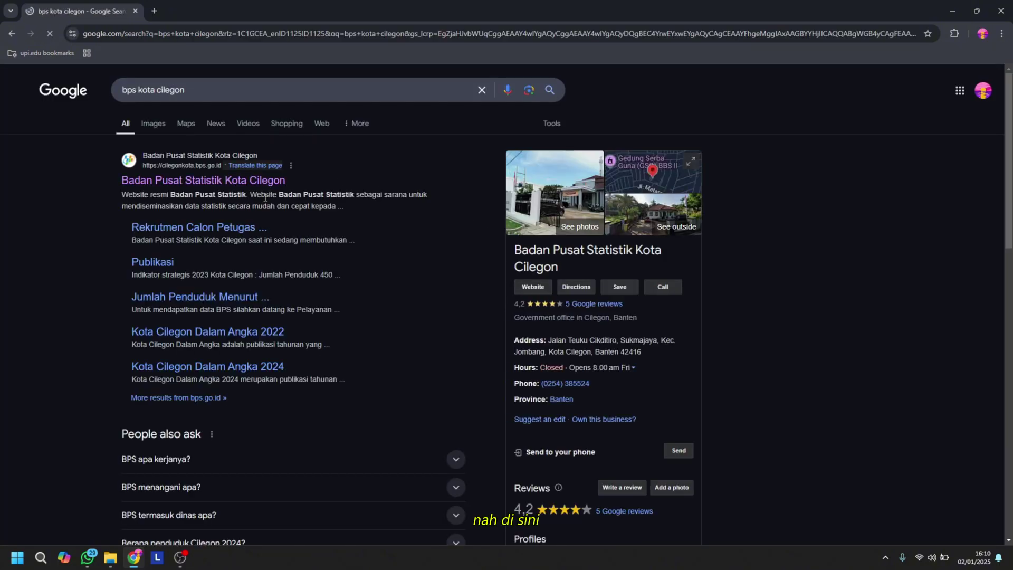
Open the Badan Pusat Statistik Kota Cilegon website, dismiss its popup, and search the statistics for "pekerjaan"
click(180, 182)
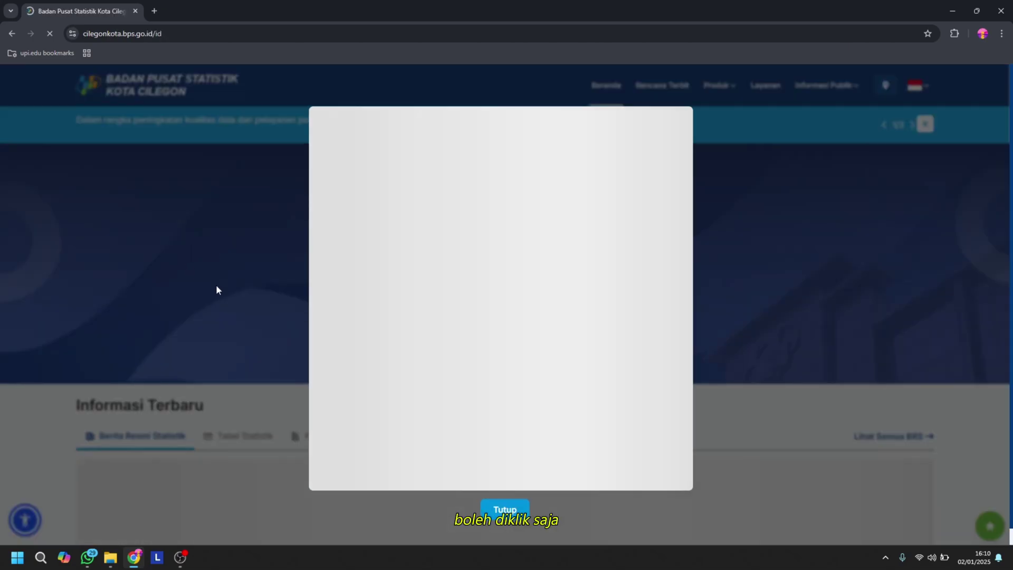
click(505, 509)
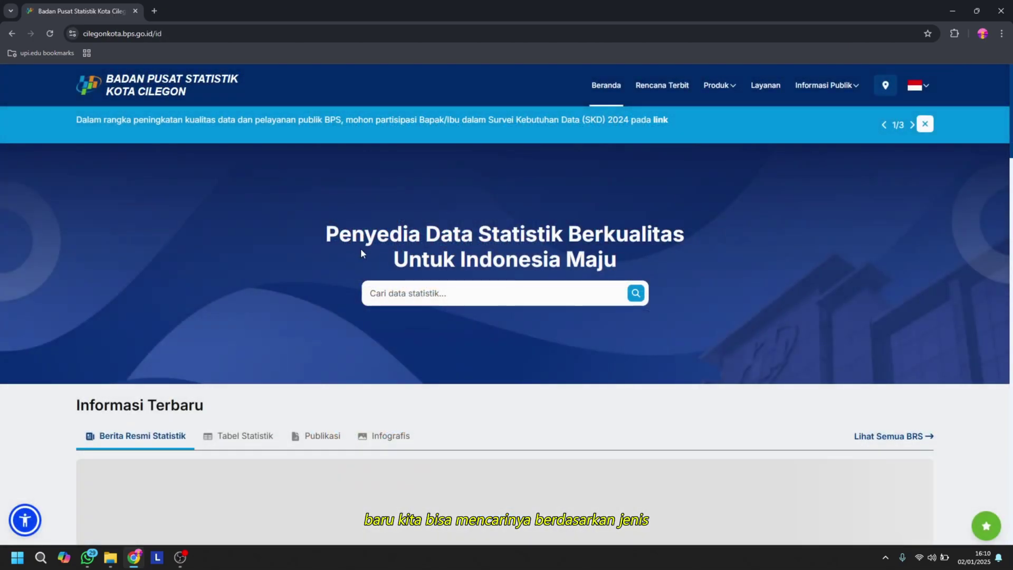
click(435, 293)
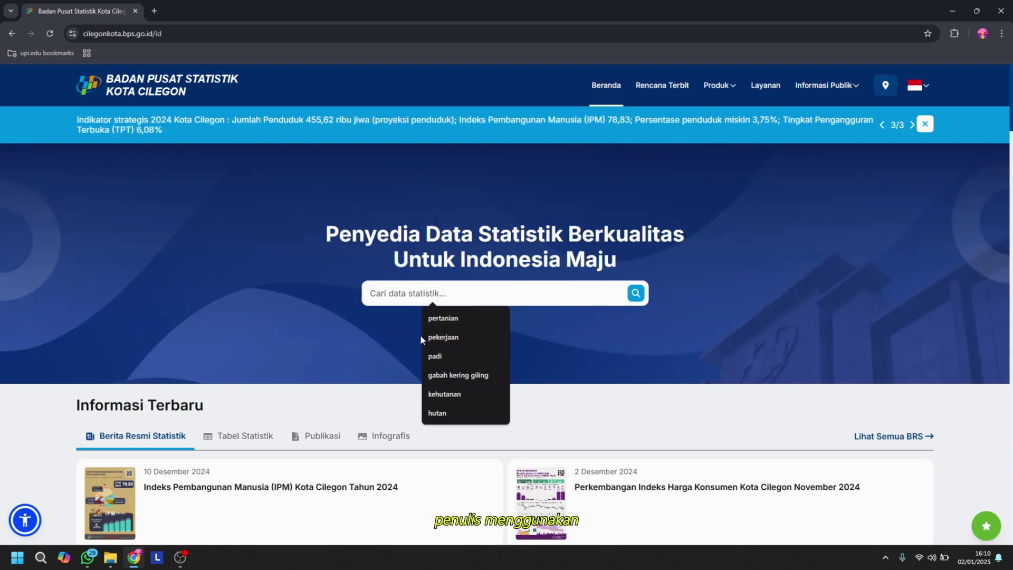
click(442, 337)
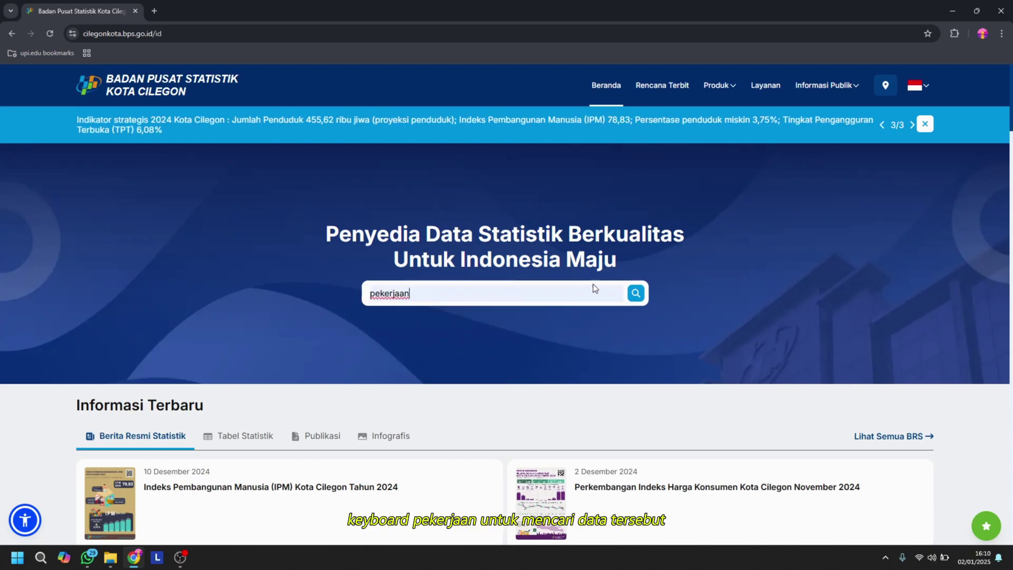
click(636, 296)
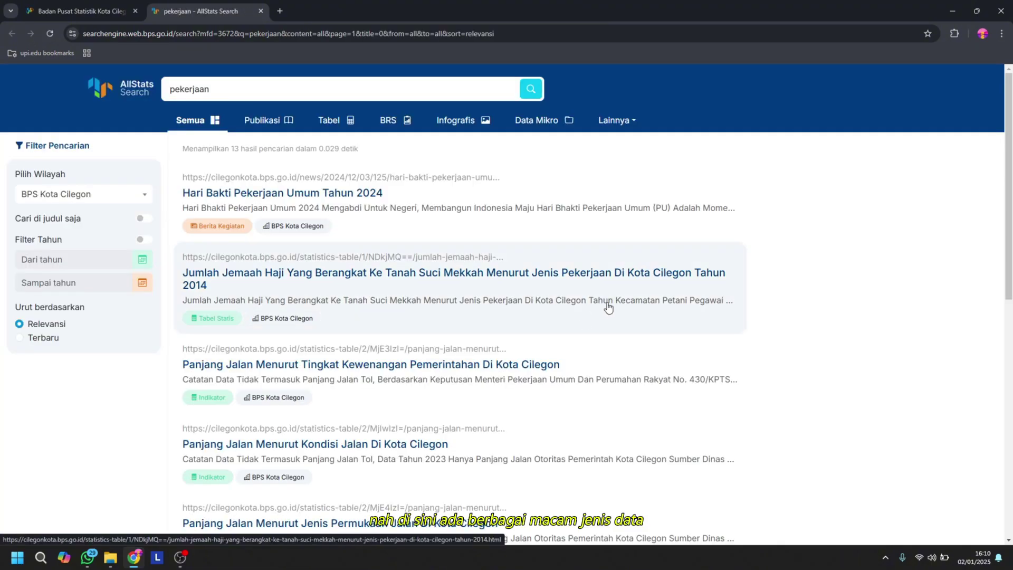
Open the 2014 table of hajj pilgrims by occupation (Jumlah Jemaah Haji Menurut Jenis Pekerjaan) from the search results, dismiss the popup, and review its data
scroll(612, 309, down, 10)
scroll(636, 302, up, 6)
scroll(635, 303, up, 4)
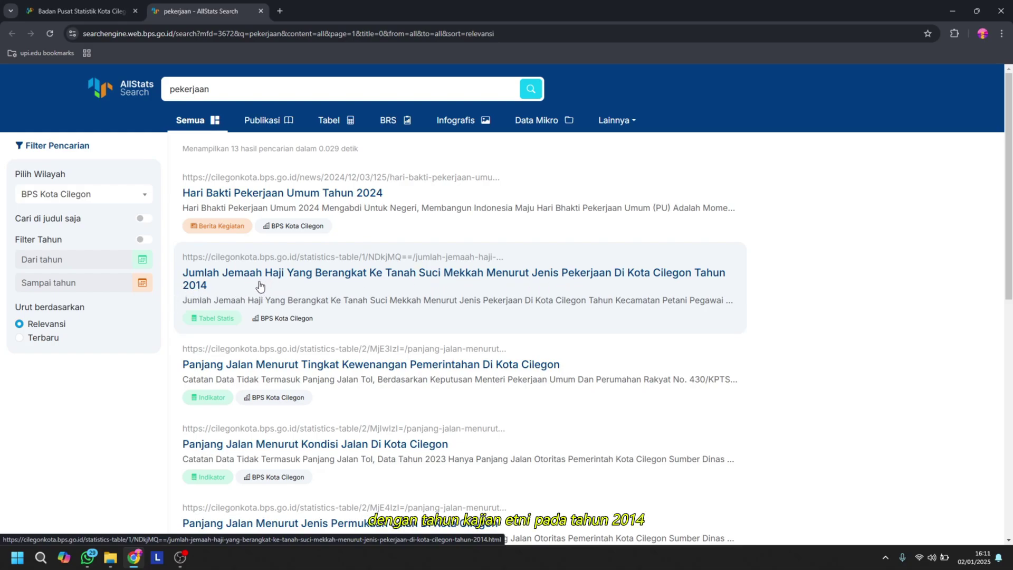
click(232, 277)
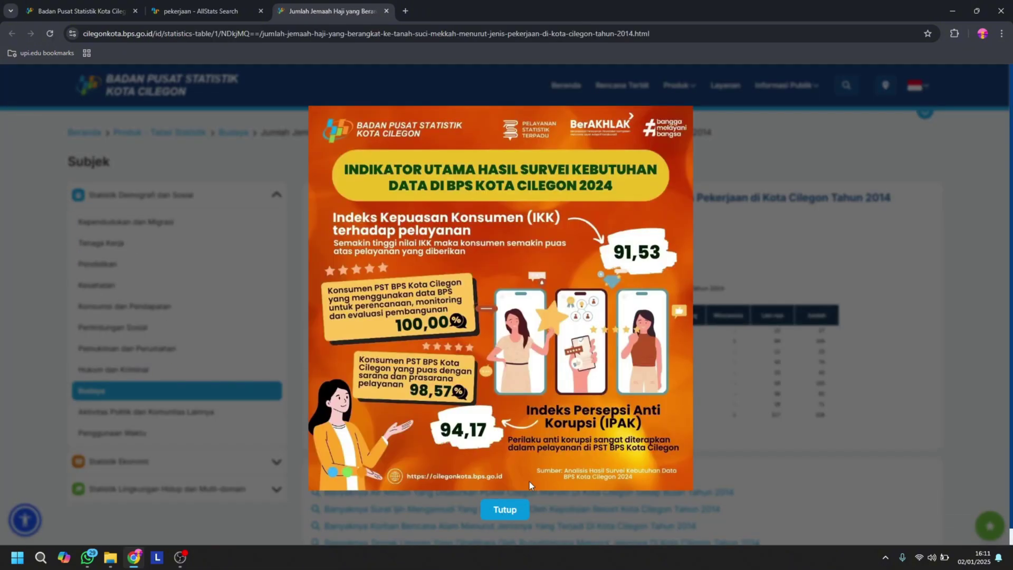
click(504, 509)
scroll(668, 316, down, 3)
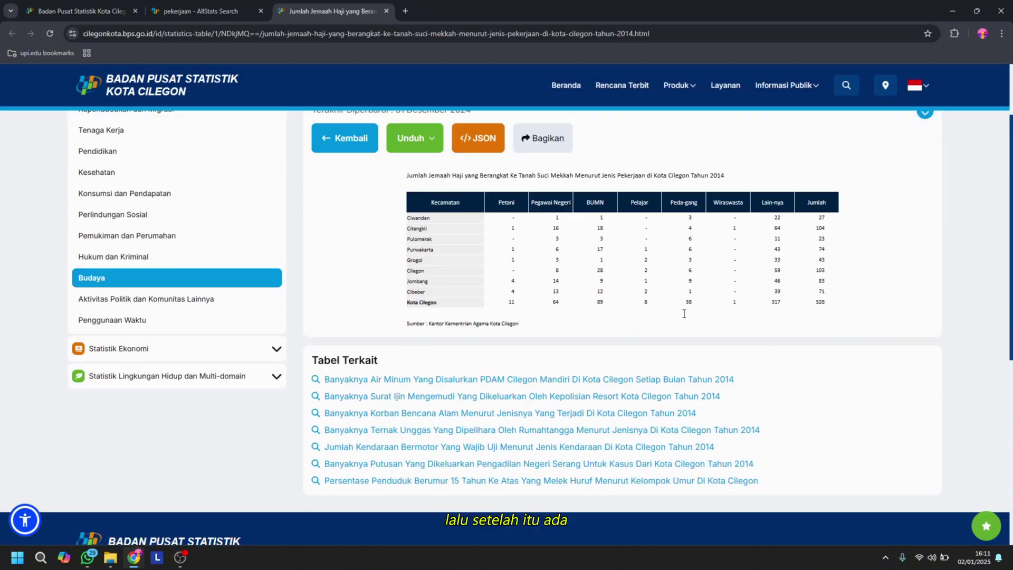
scroll(633, 316, up, 3)
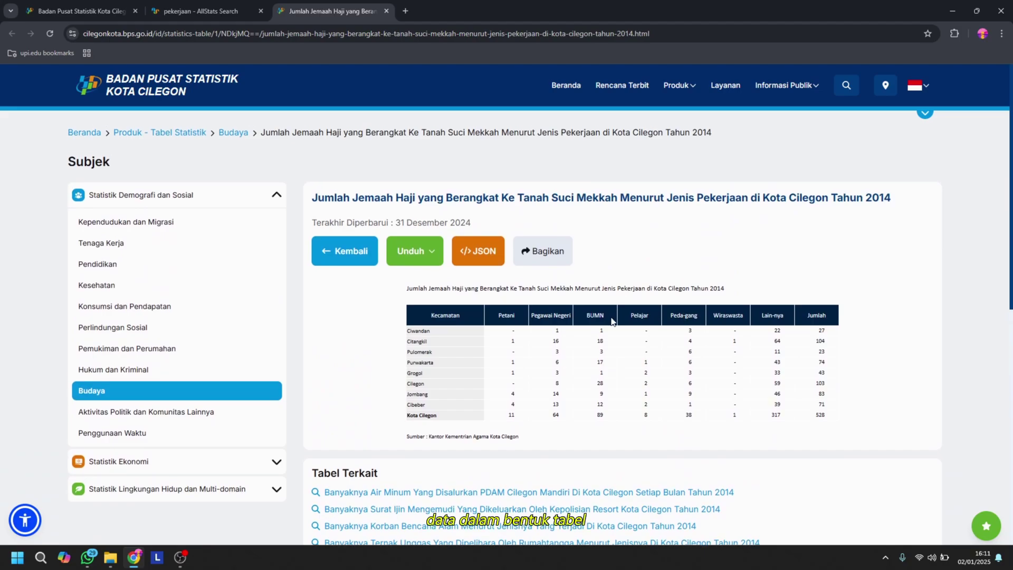
Download the 2014 hajj pilgrims table in XLSX format and open the downloaded file in Excel
click(427, 256)
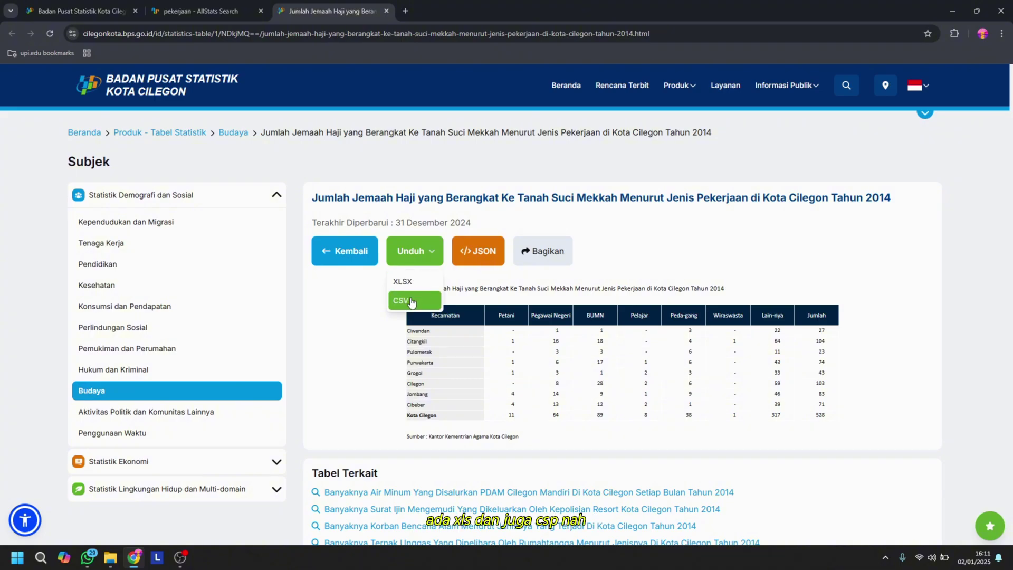
click(331, 330)
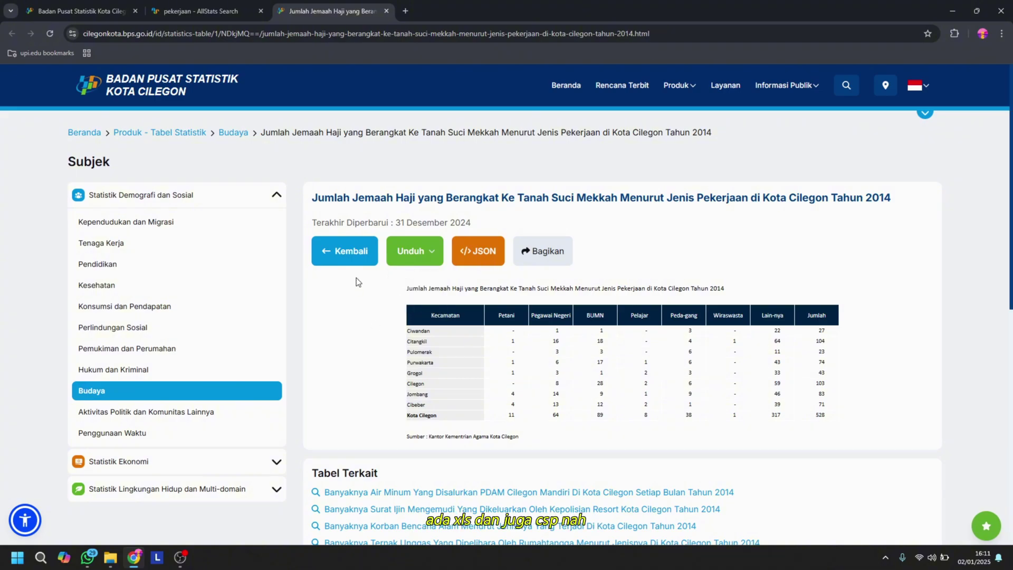
click(417, 250)
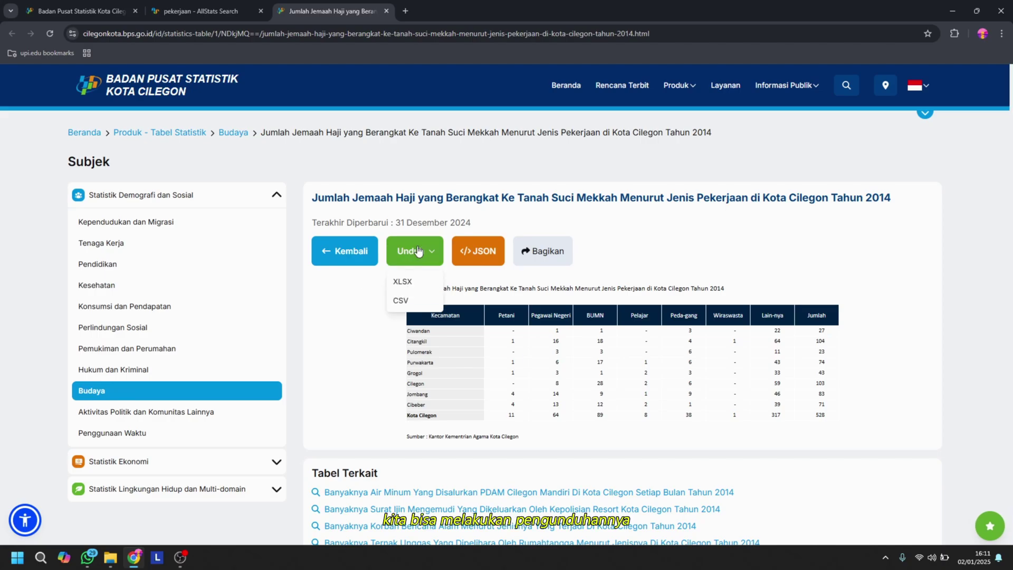
click(404, 283)
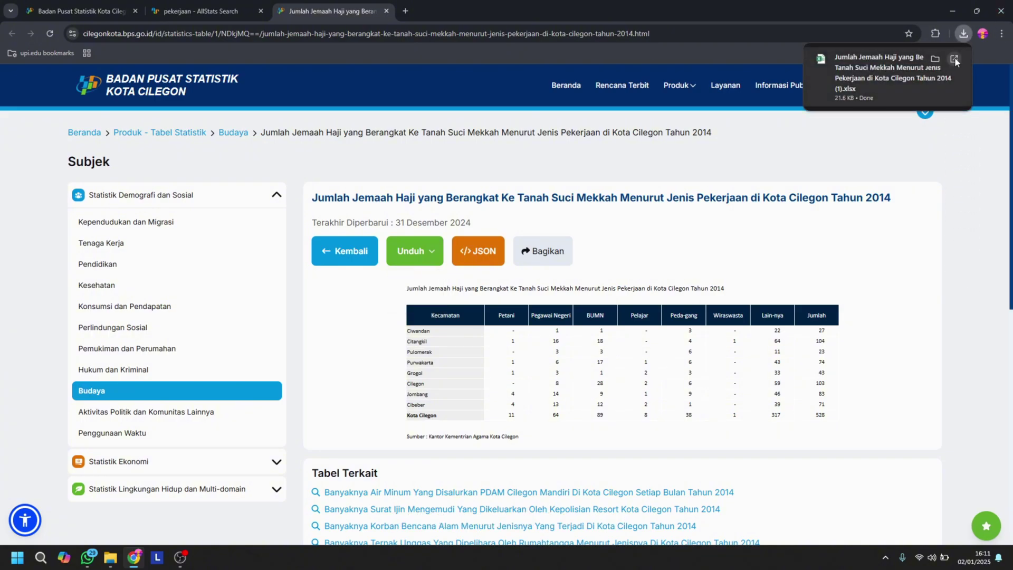
click(909, 74)
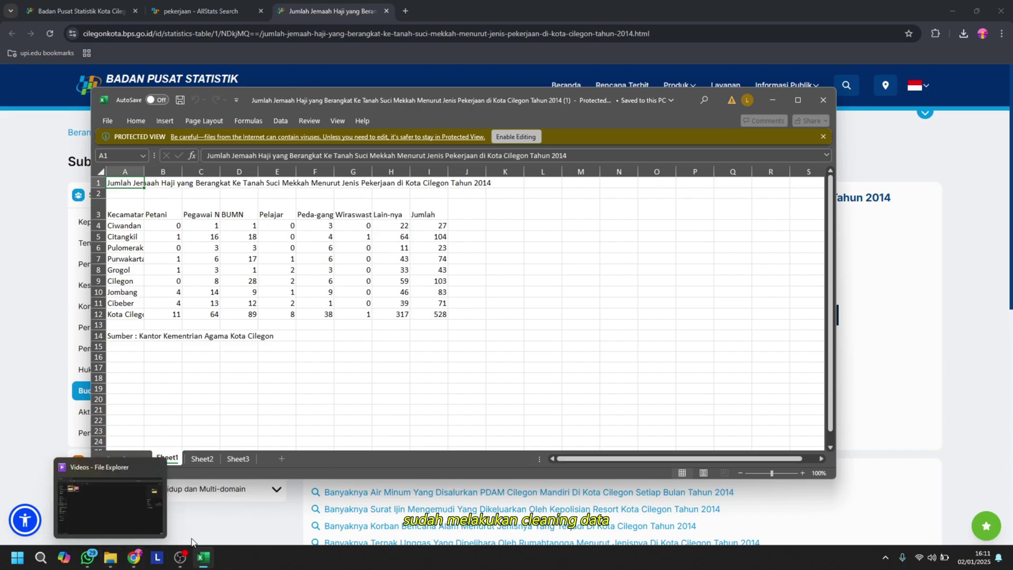
Open the cleaned workbook "Data UAS kartem disabilitas" from the SIG Dasar > Uas folder and maximize its window
click(107, 121)
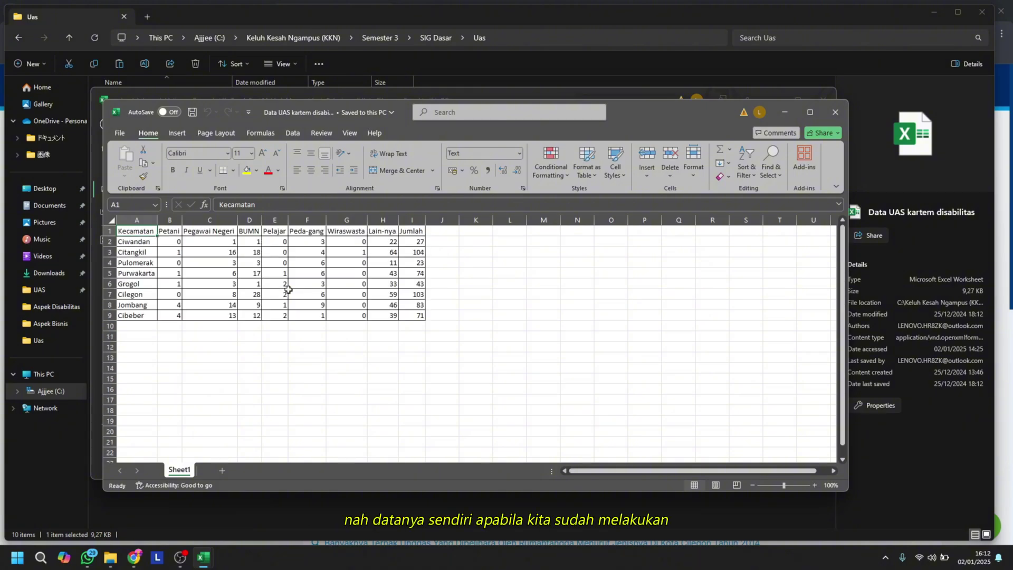
click(810, 112)
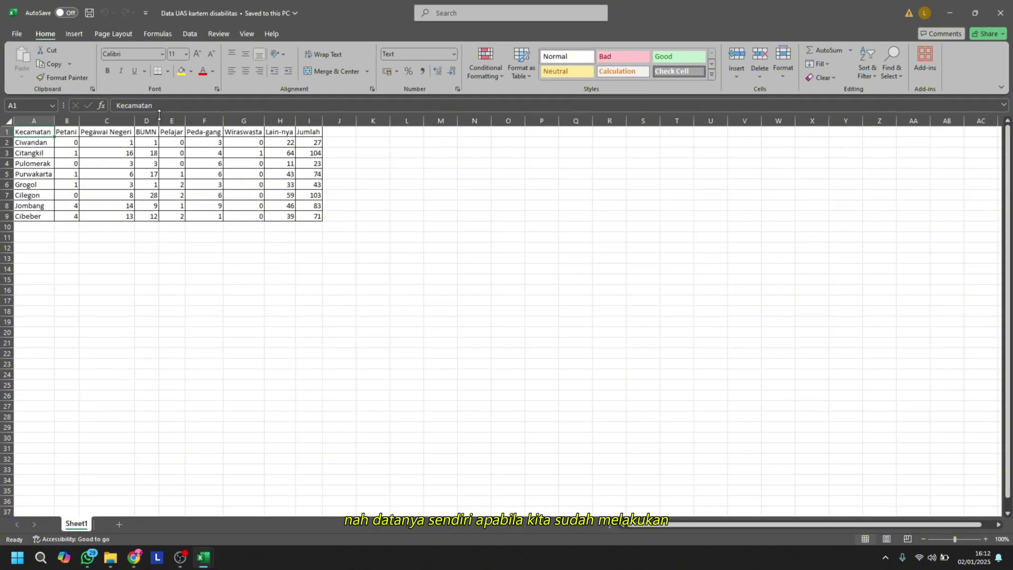
Widen column F and change its heading in cell F1 to "Pedagang"
drag(222, 117, 387, 141)
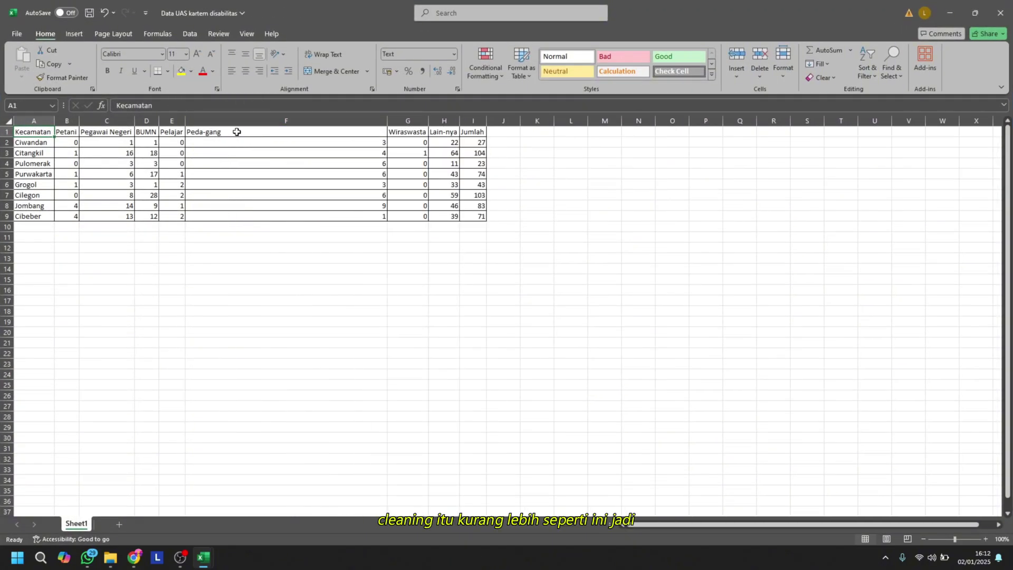
click(230, 133)
click(137, 106)
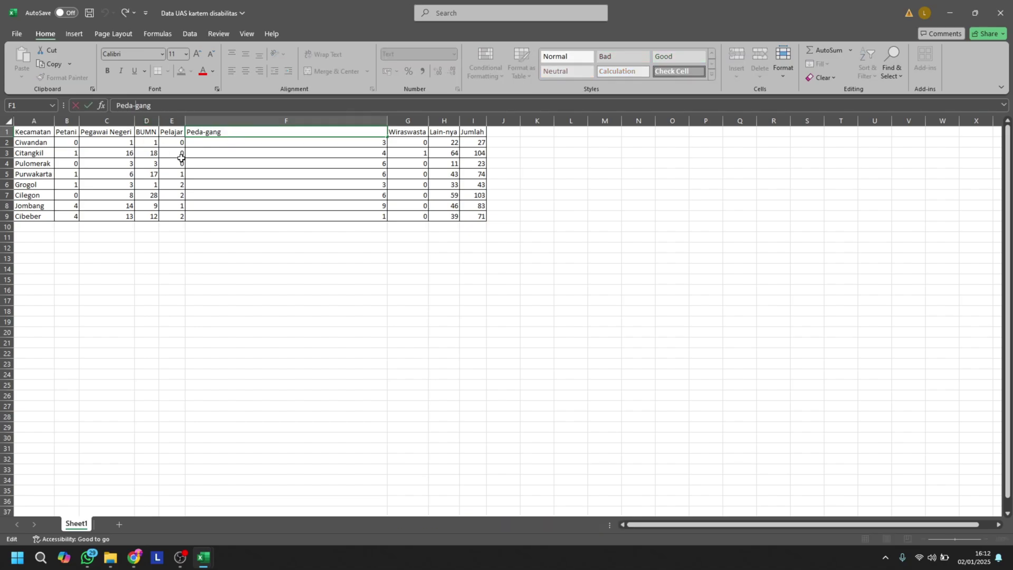
key(BackSpace)
key(Delete)
key(Delete)
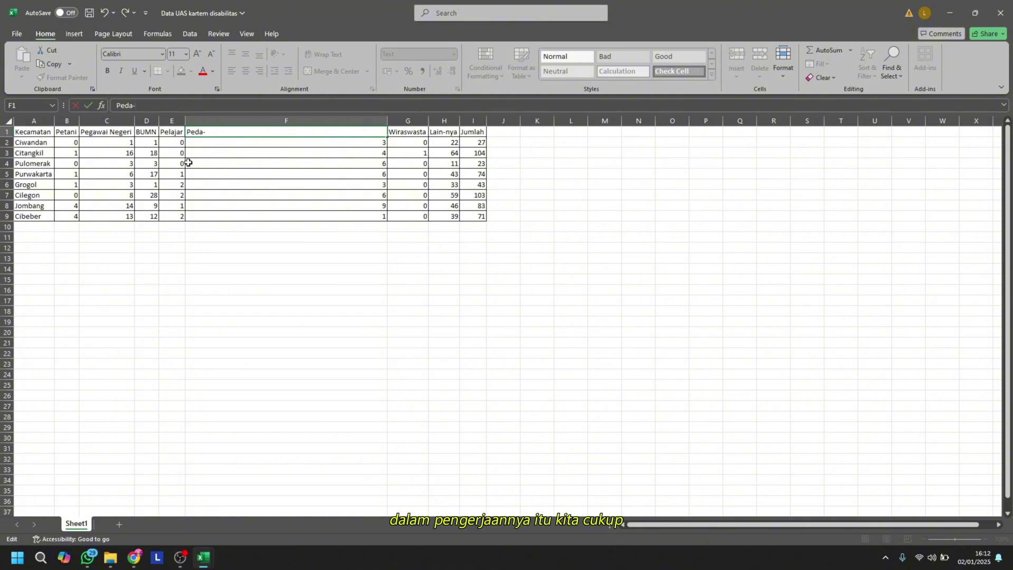
text(gang)
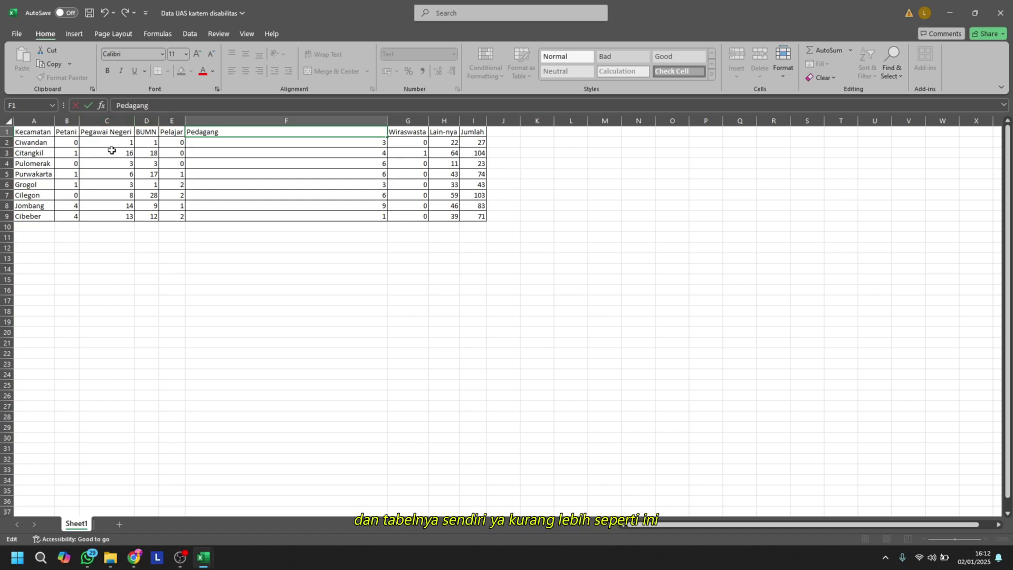
click(35, 131)
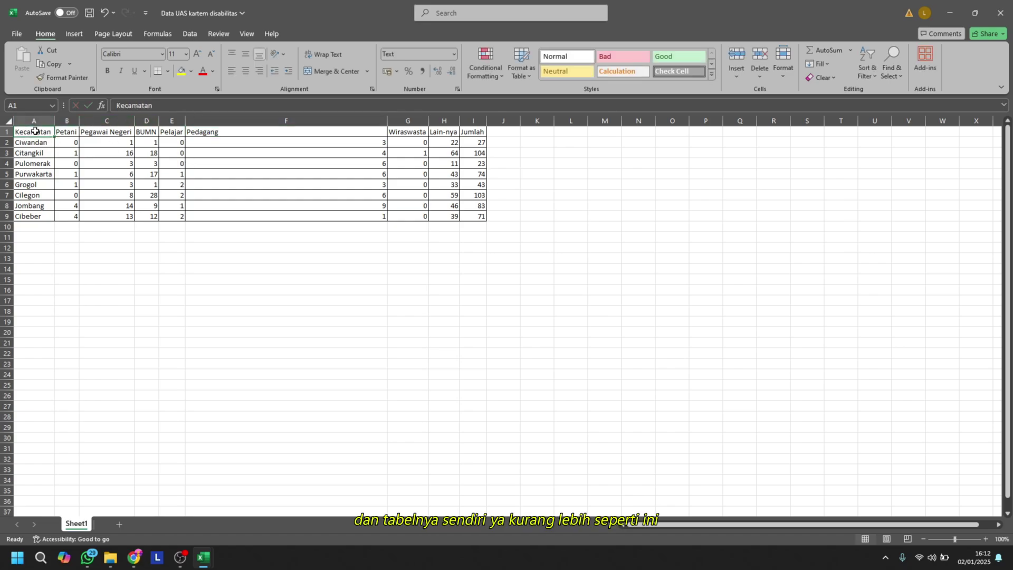
Check the number formats of the heading row A1:I1 and the data range A2:I9
drag(35, 133, 477, 132)
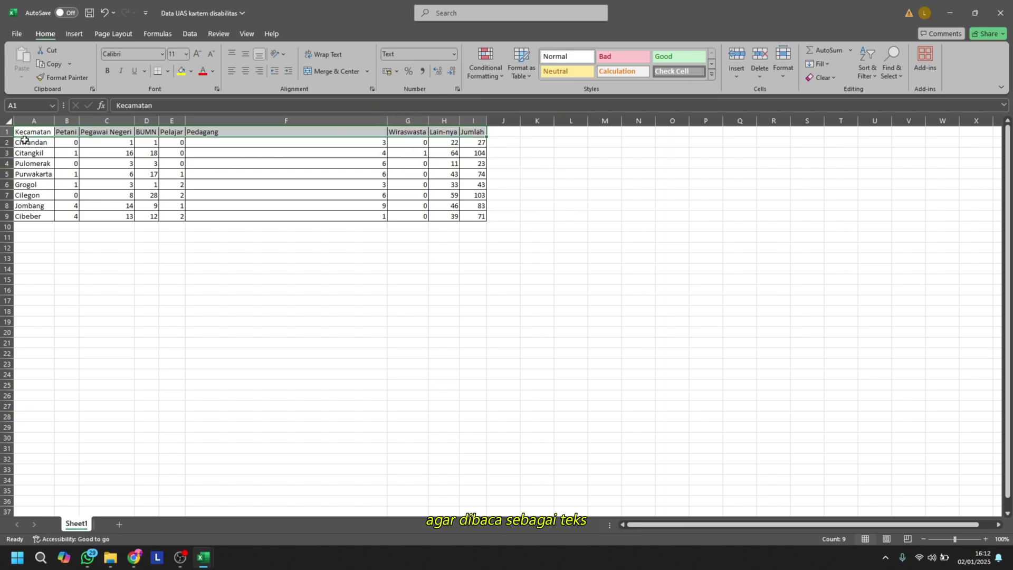
drag(23, 143, 477, 217)
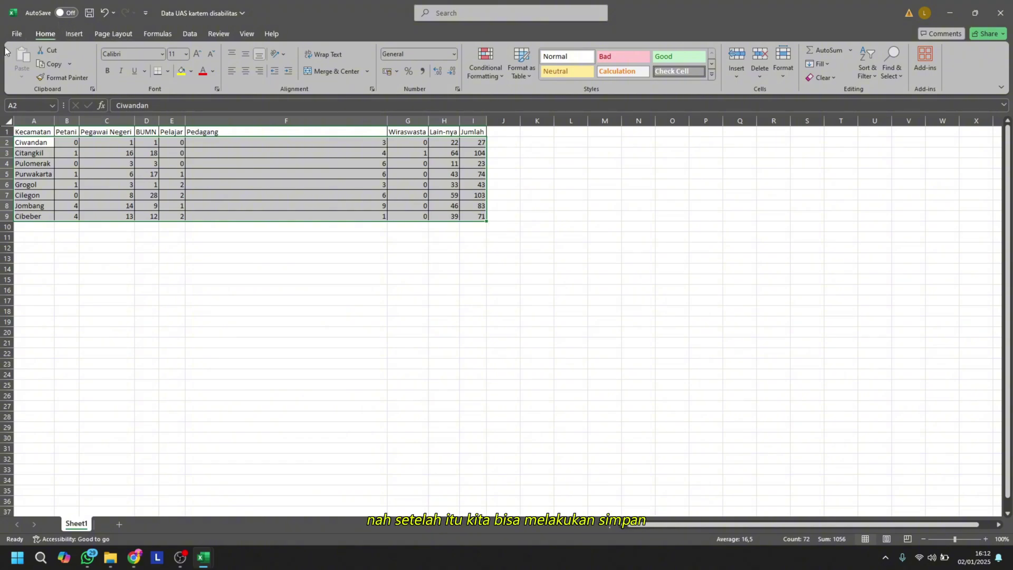
Set up a copy as CSV UTF-8 (Comma delimited) named BahanUAS in the Uas folder, and cancel without saving
click(15, 34)
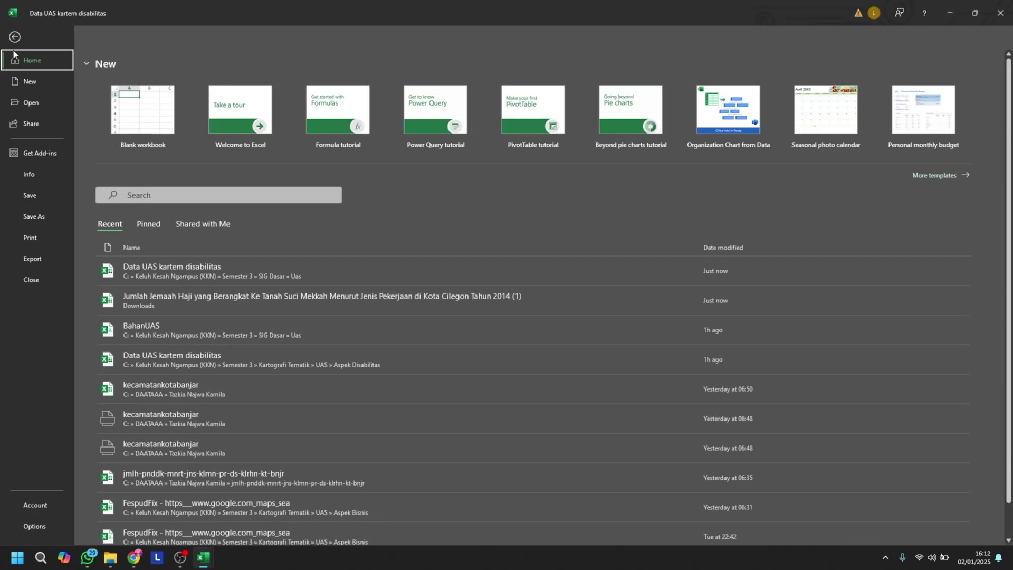
click(49, 214)
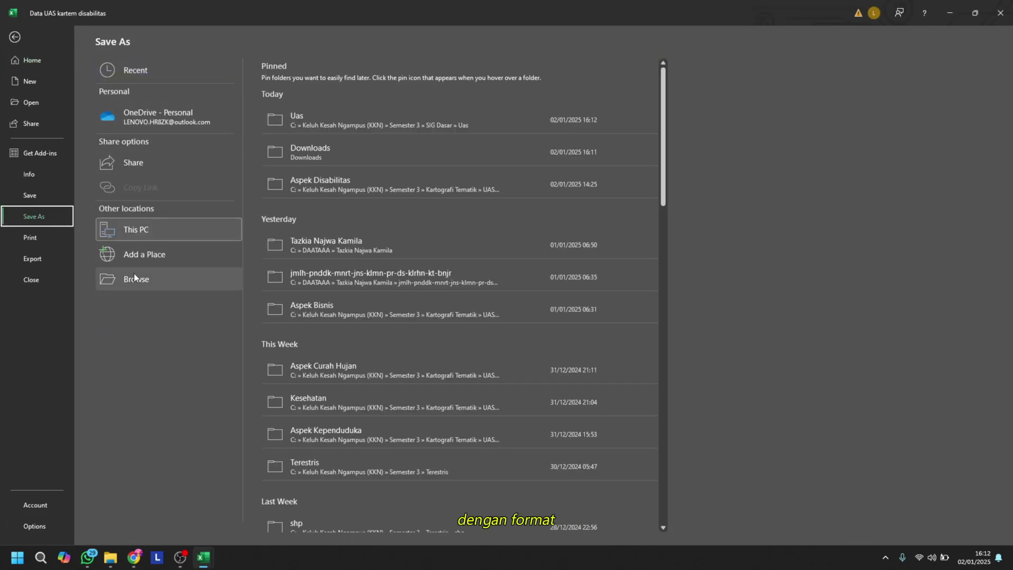
click(158, 279)
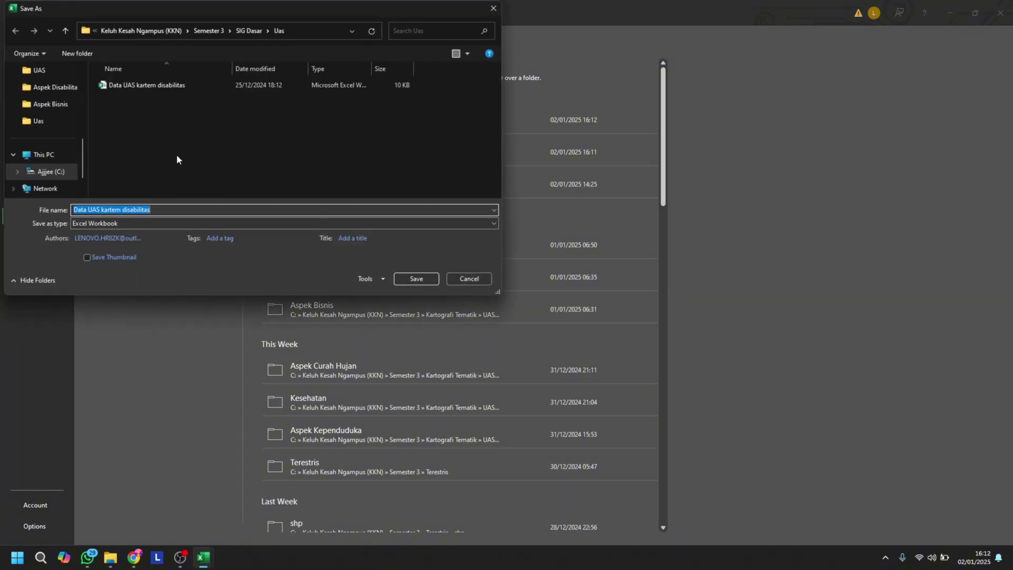
click(164, 224)
click(143, 268)
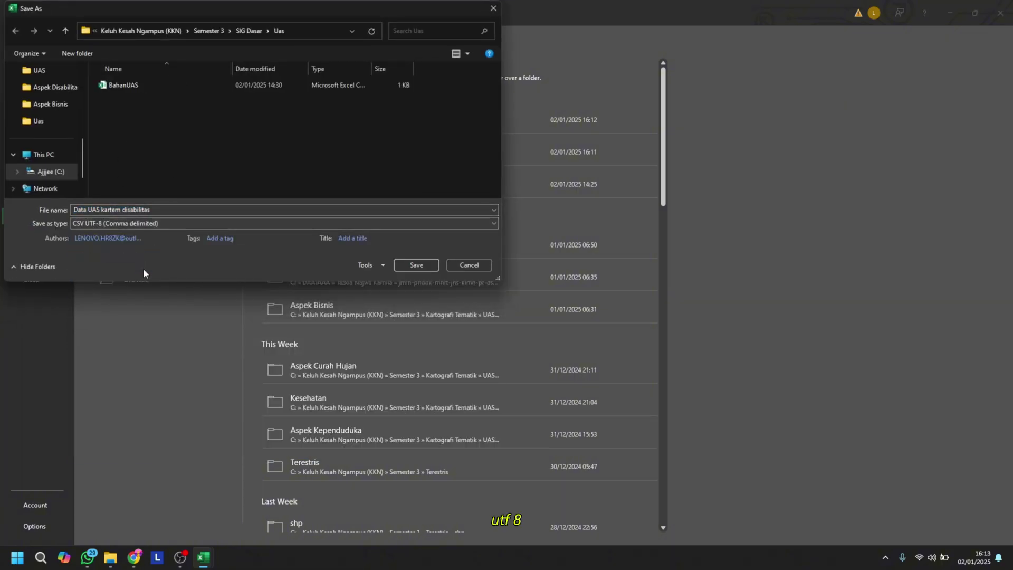
click(254, 85)
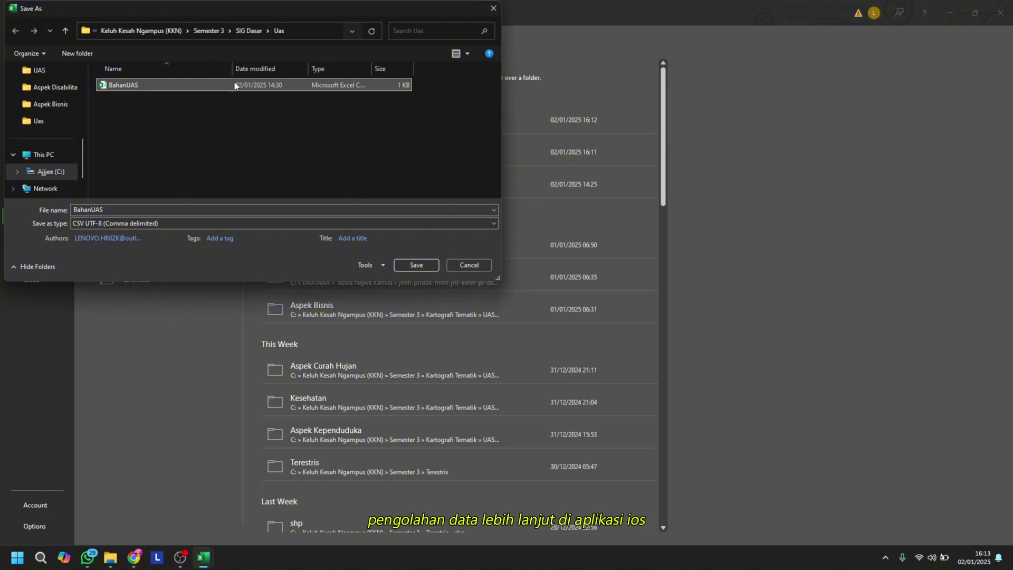
click(106, 235)
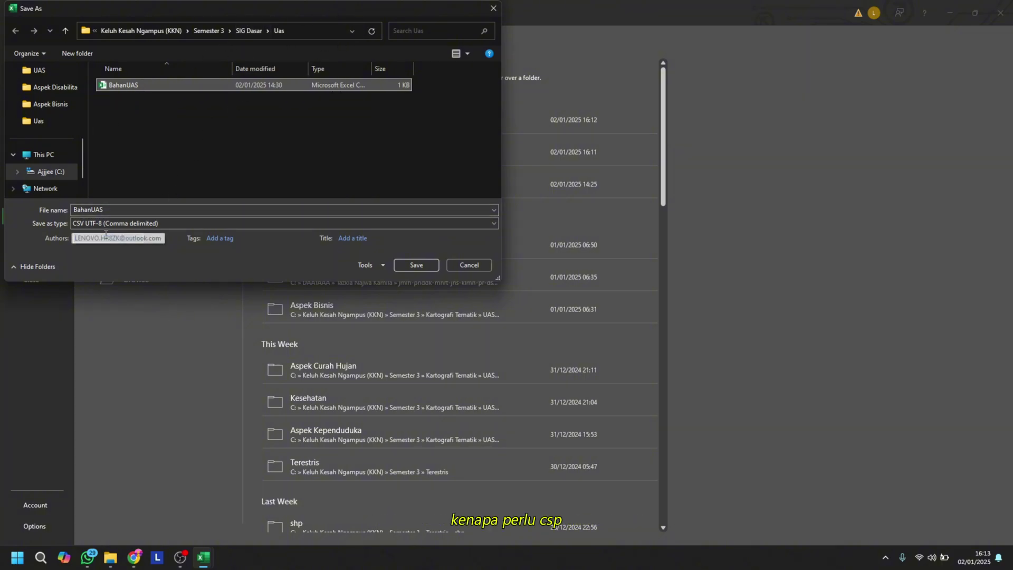
click(493, 8)
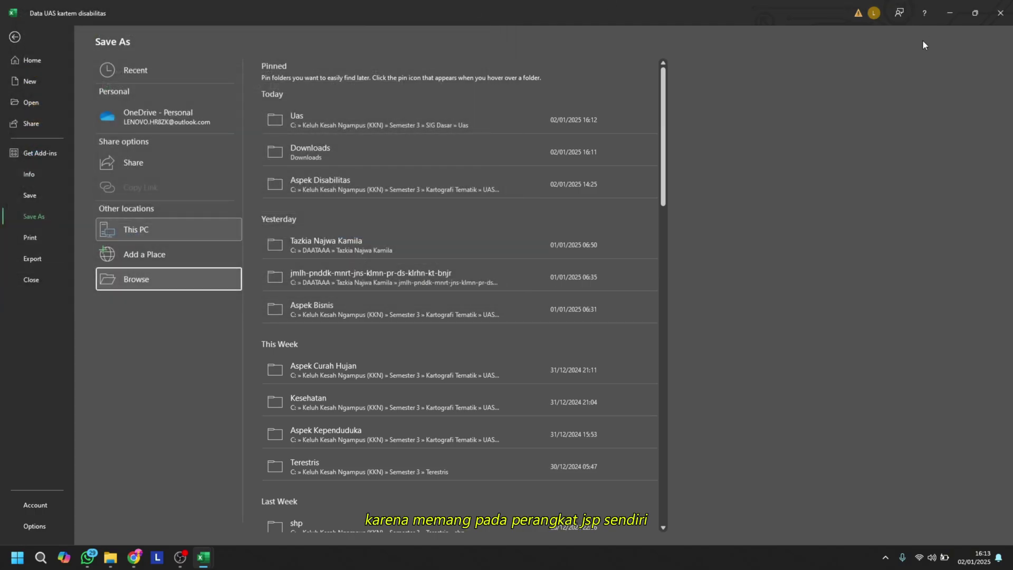
Minimize the open windows, start ArcMap 10.8 from the desktop and dismiss its Getting Started dialog
click(944, 14)
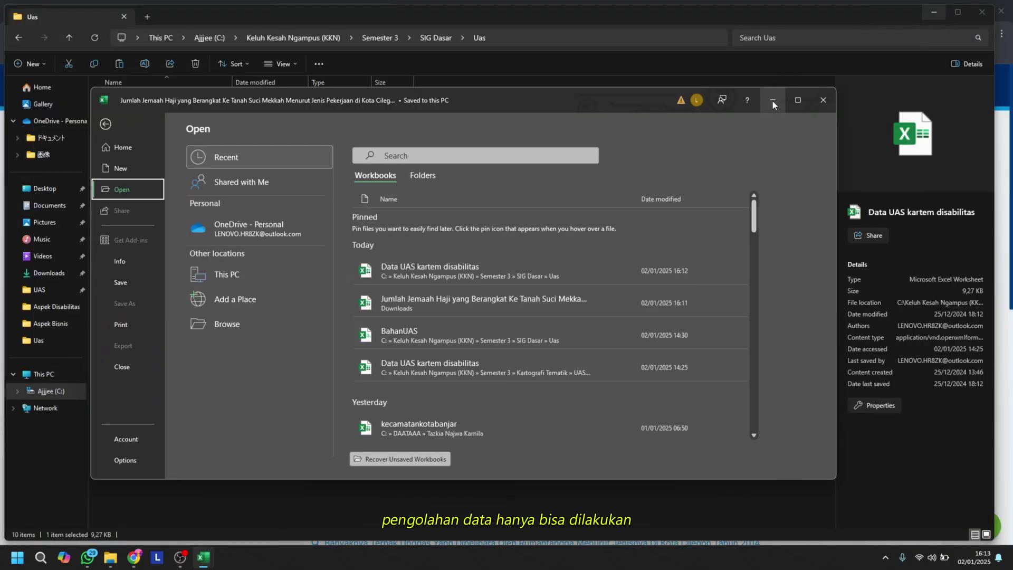
click(772, 100)
click(939, 11)
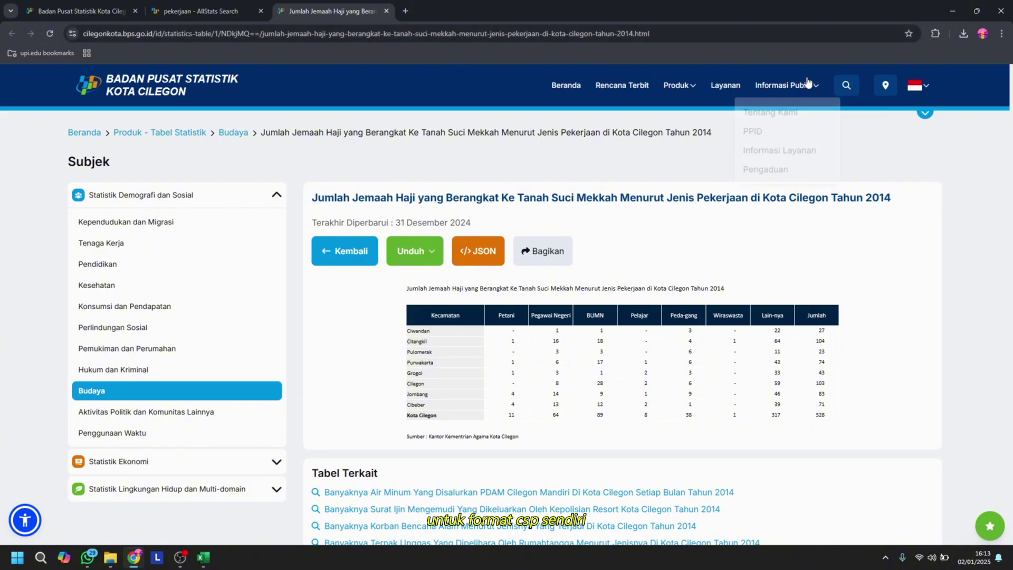
click(944, 7)
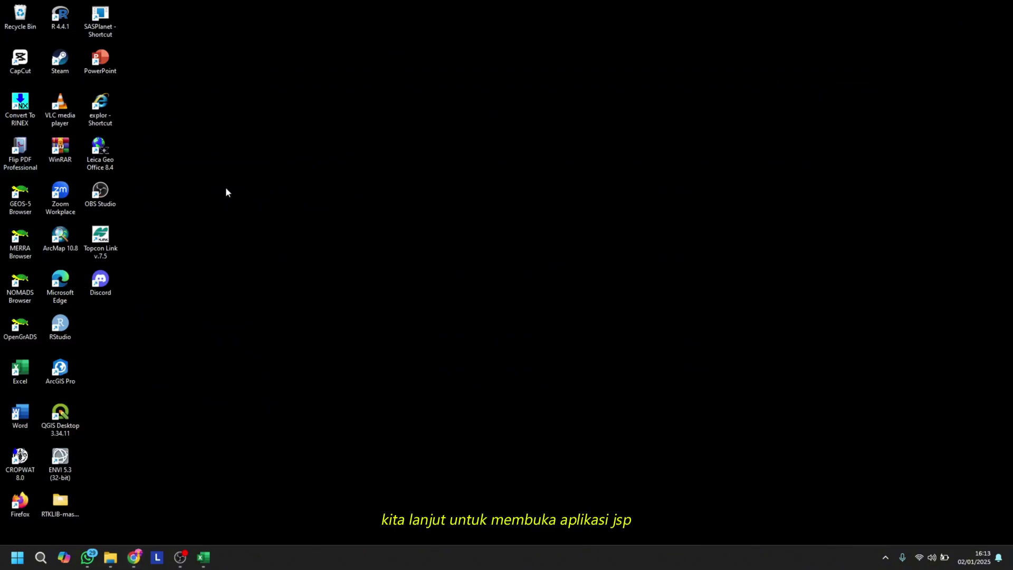
double_click(62, 239)
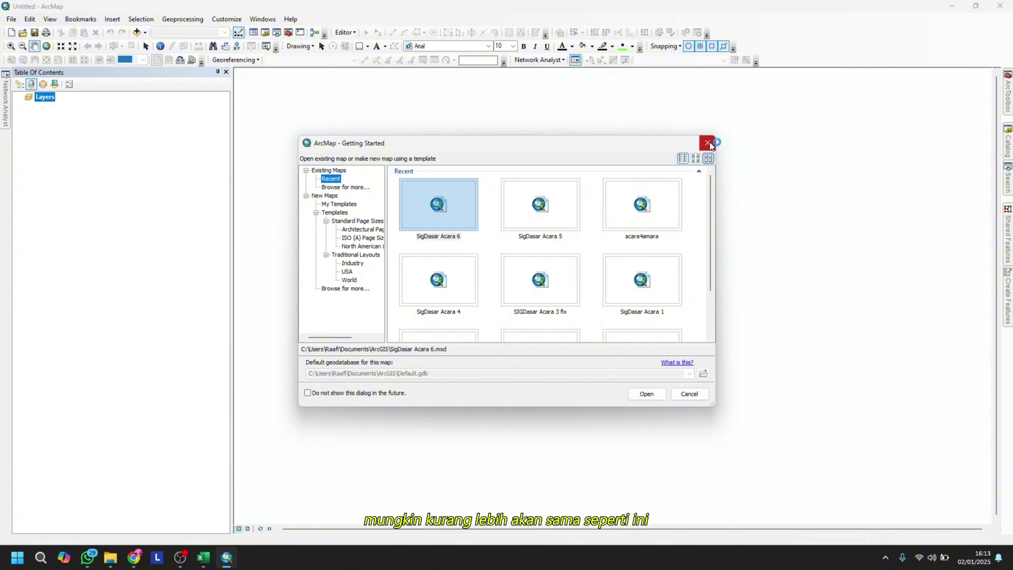
click(708, 143)
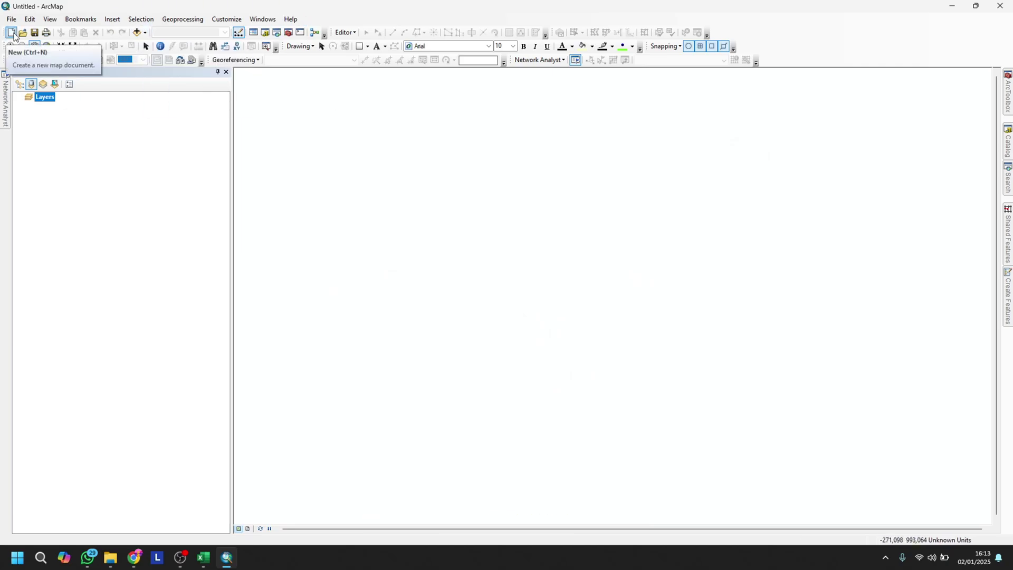
Save the empty map document as SIGdasarUAS in the ArcGIS folder
key(ctrl+s)
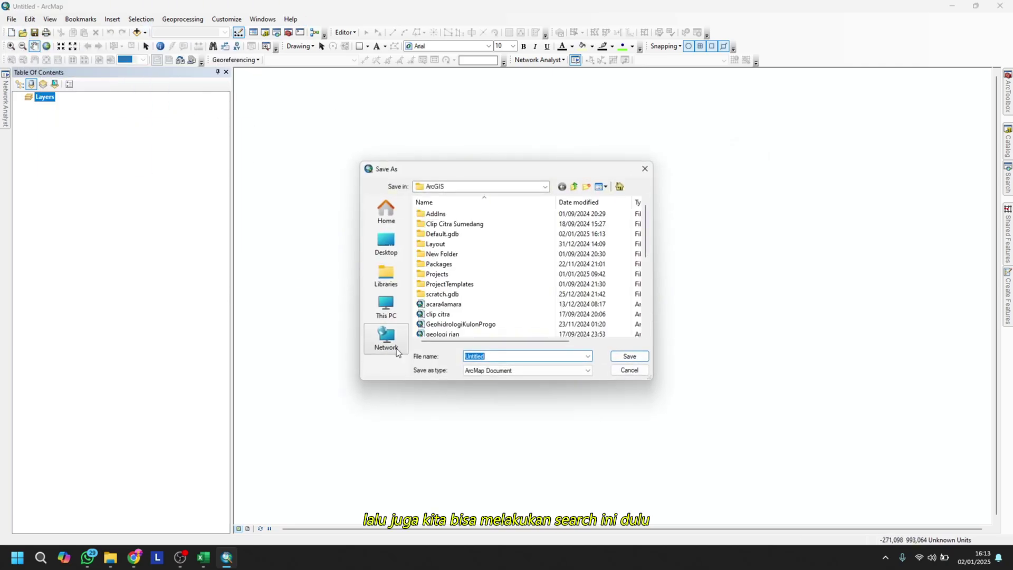
key(BackSpace)
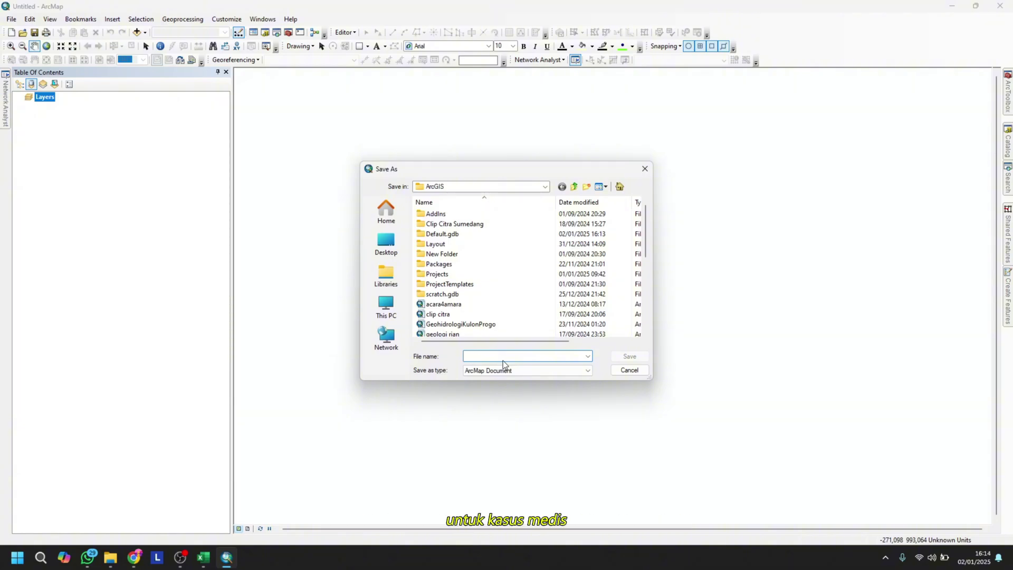
text(SIGdasar)
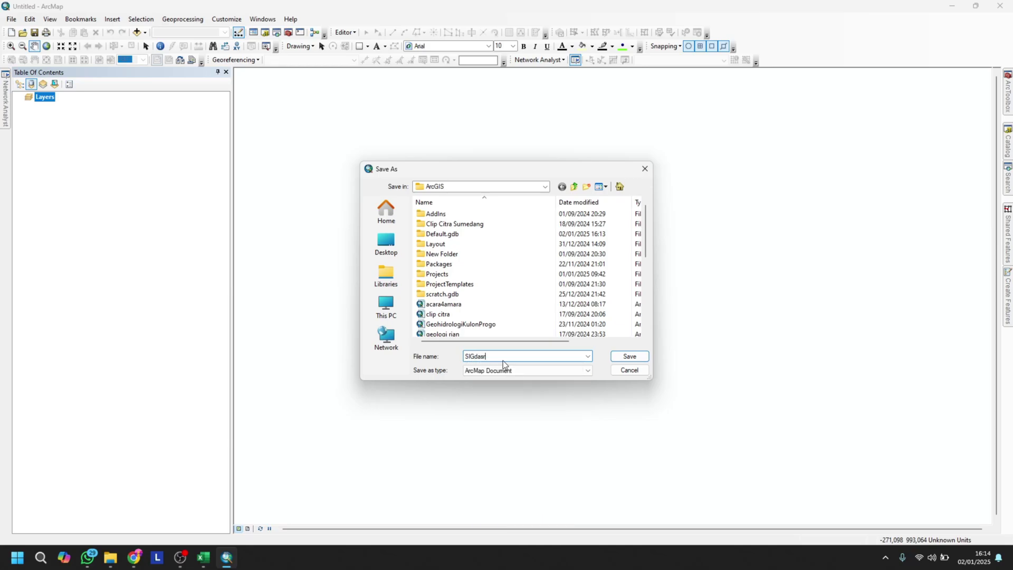
text(UAS)
key(Return)
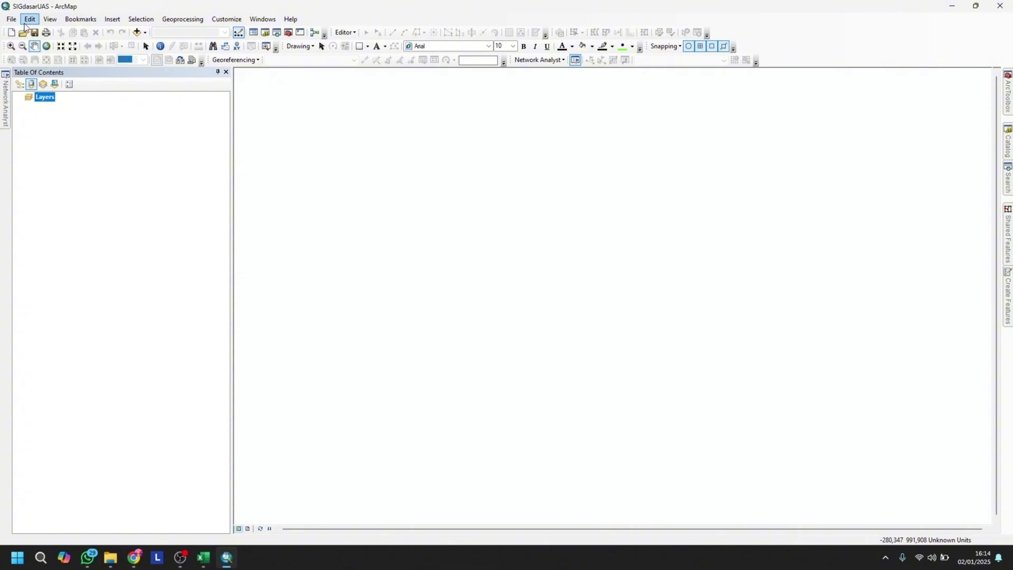
Add the DisolveKec2.shp shapefile from the Uas folder to the map
click(146, 34)
click(154, 43)
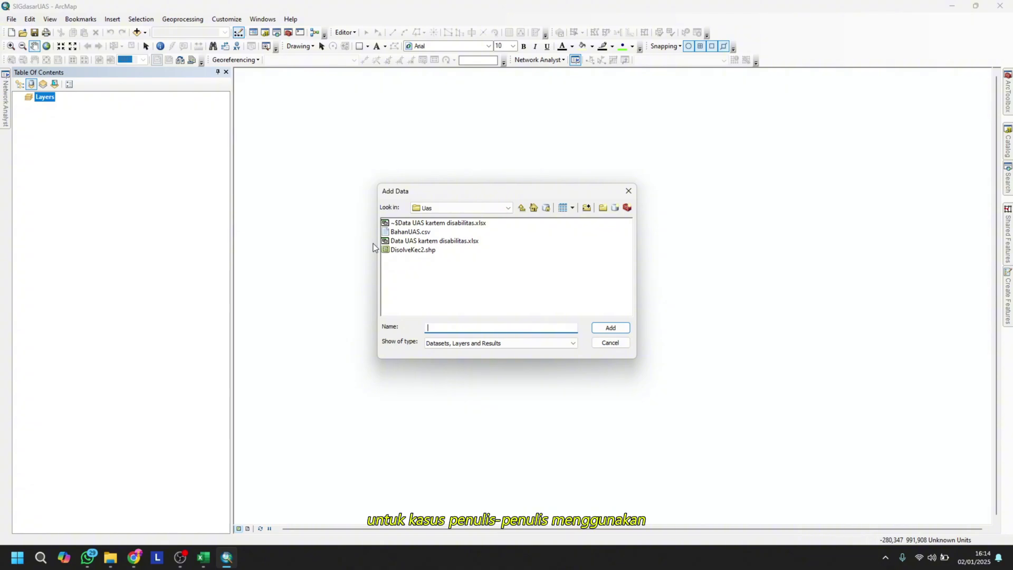
click(415, 251)
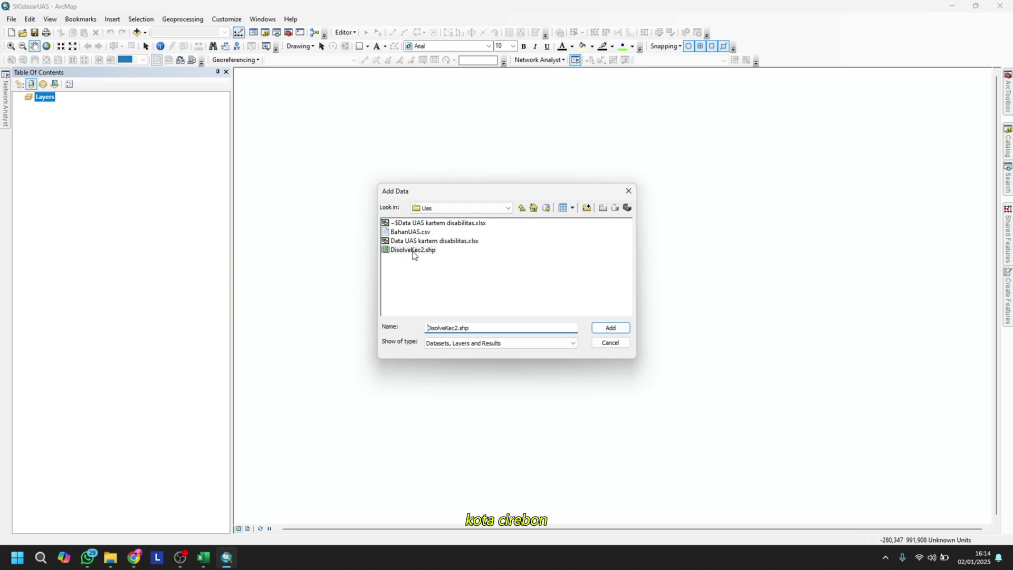
click(610, 329)
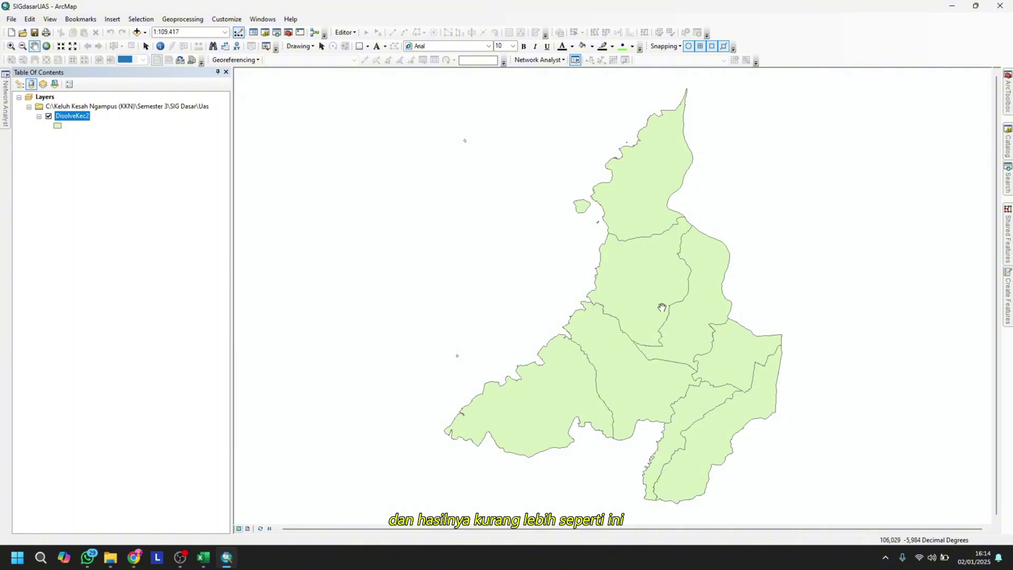
drag(661, 308, 576, 306)
mouse_move(496, 353)
mouse_down()
mouse_move(427, 330)
mouse_move(482, 357)
mouse_up()
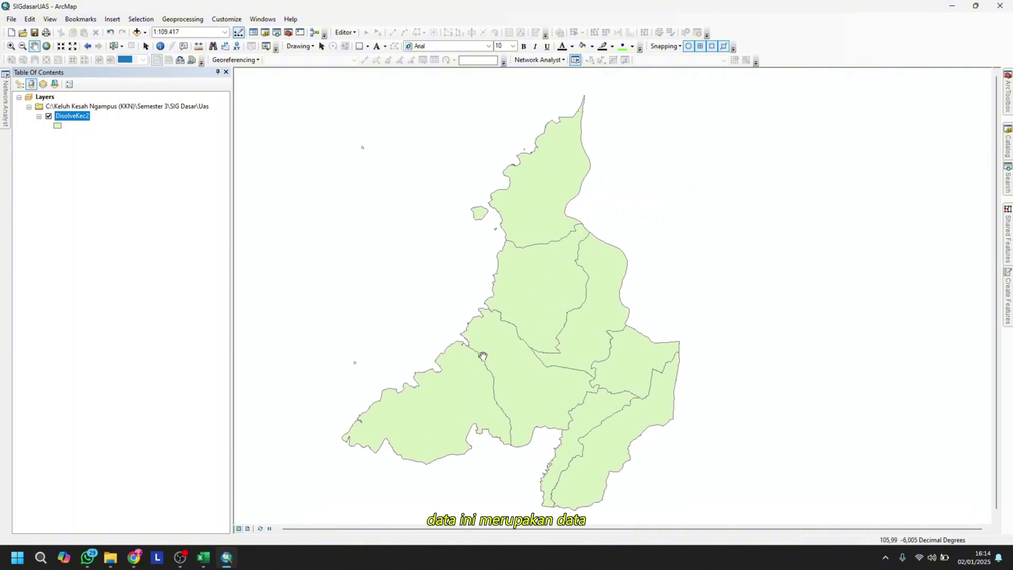
scroll(565, 304, up, 1)
scroll(566, 304, down, 2)
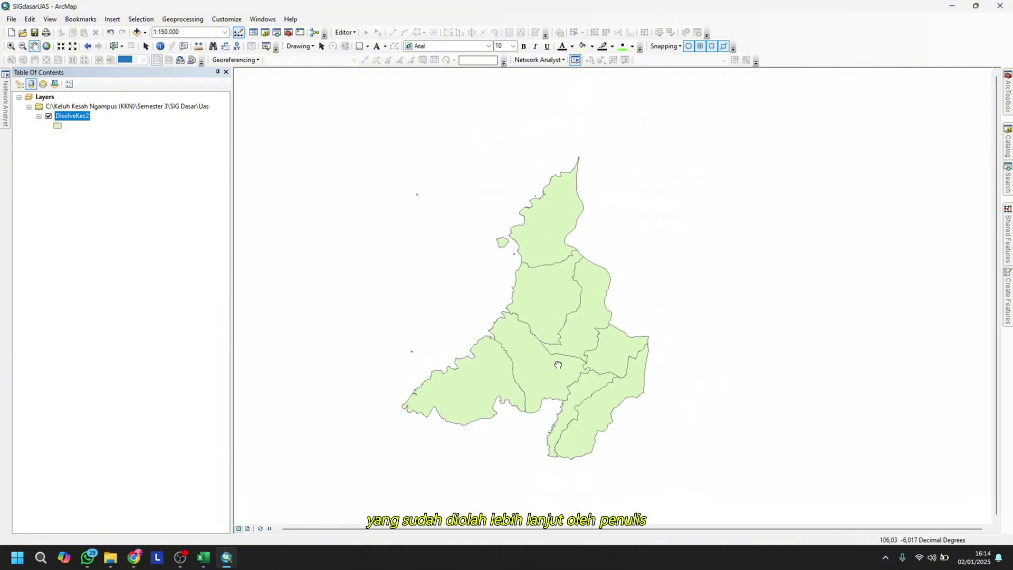
Review the attribute table of the DisolveKec2 layer and close it
right_click(75, 116)
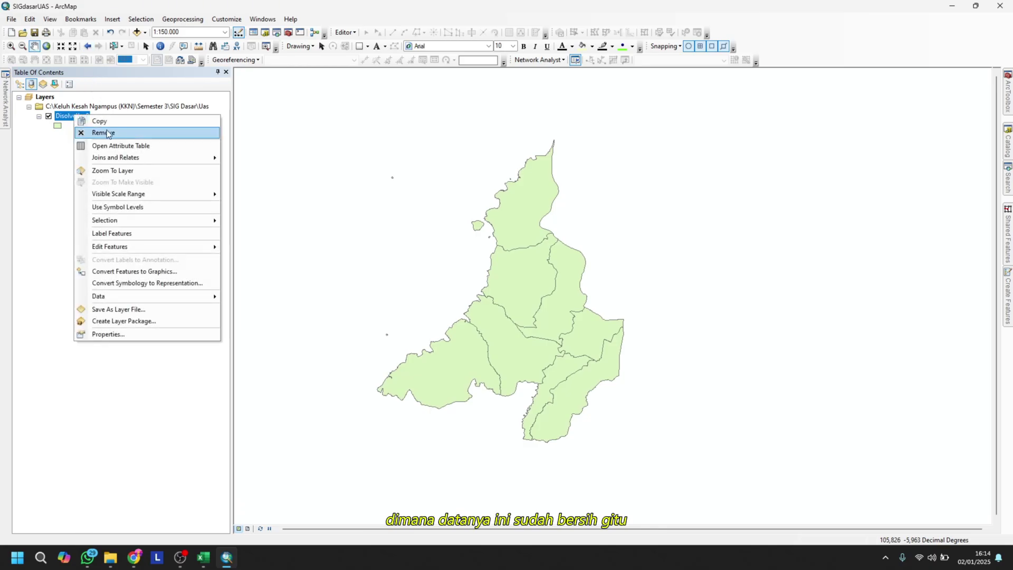
click(130, 146)
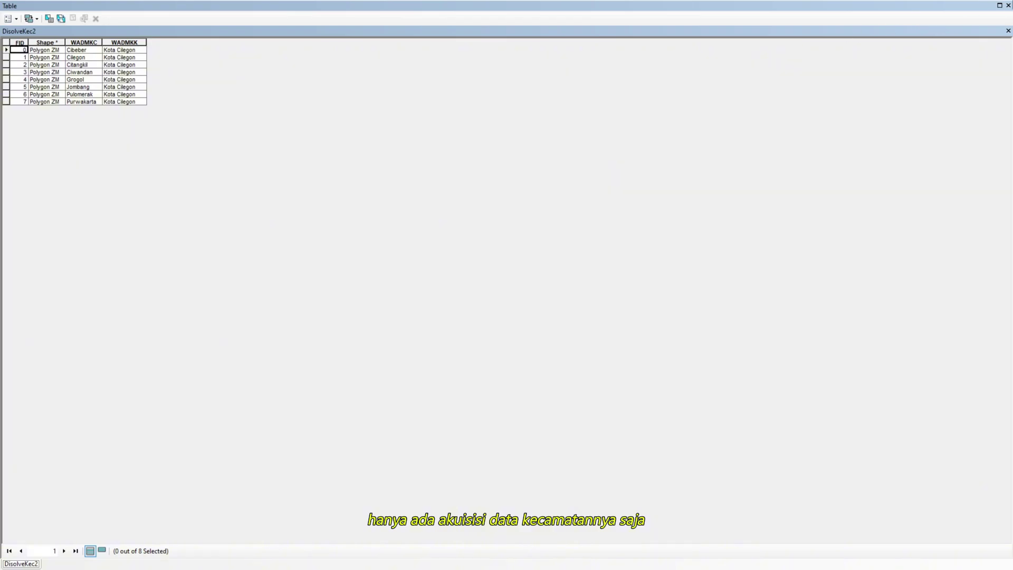
click(1008, 6)
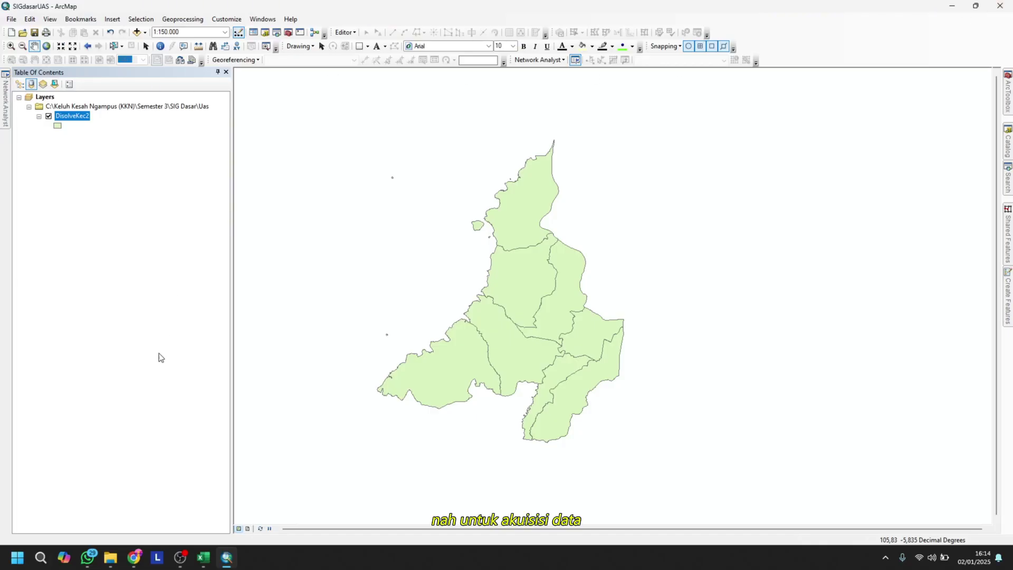
drag(462, 326, 481, 332)
Switch to Chrome and search Google in a new tab for "SHP KOT CILEGON"
click(134, 564)
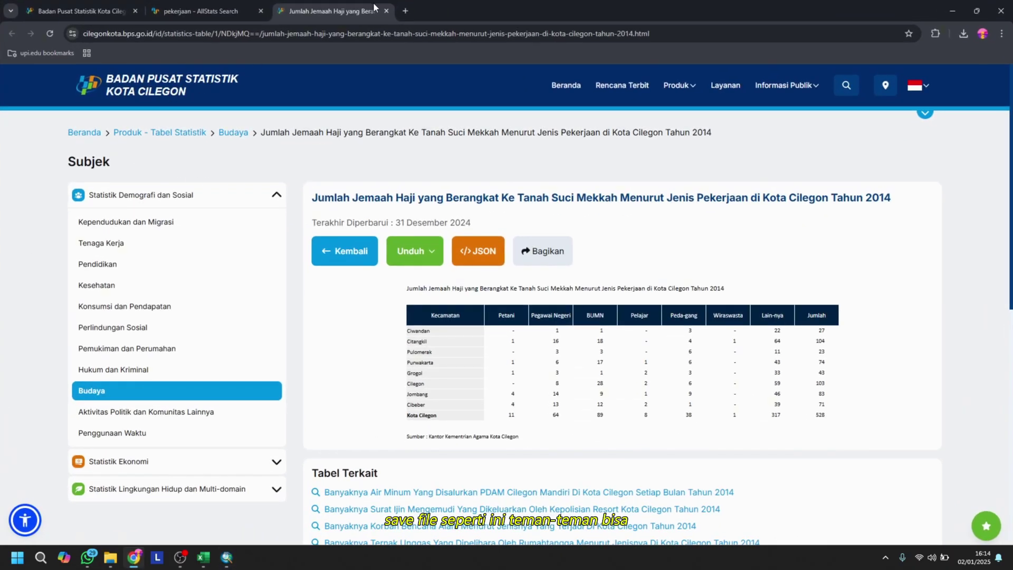
click(403, 11)
click(374, 210)
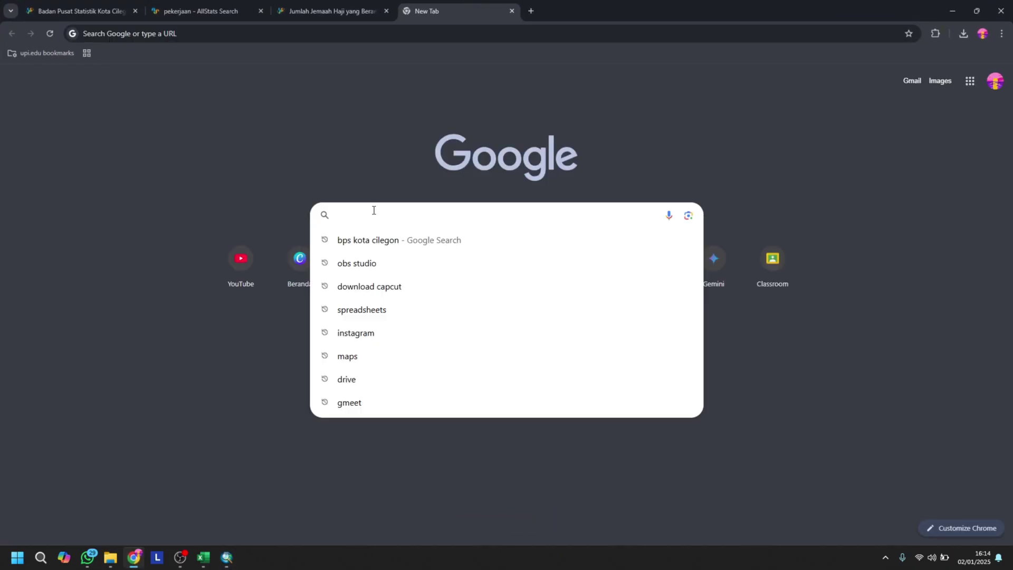
text(SHP )
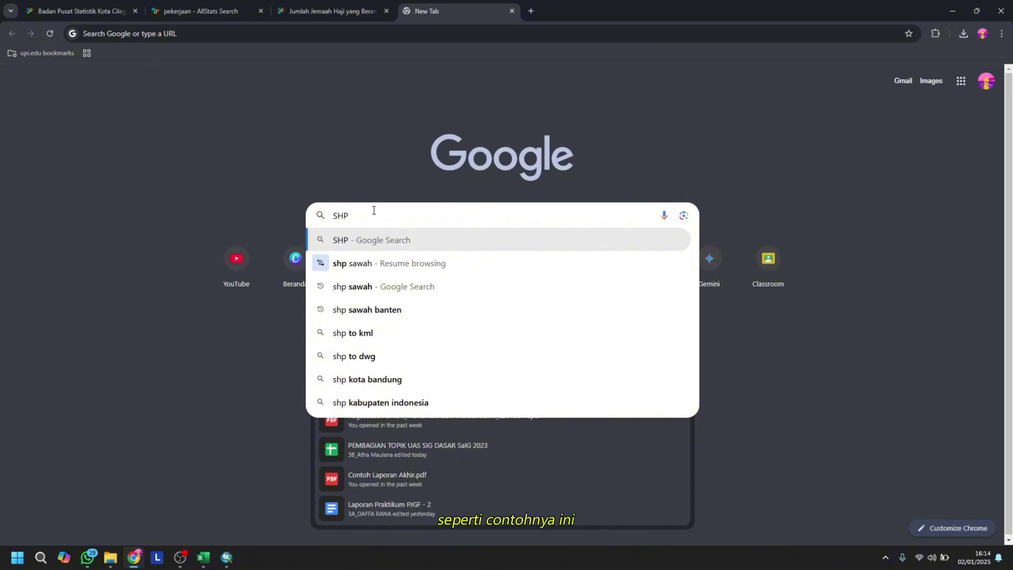
text(KOT CILEGON)
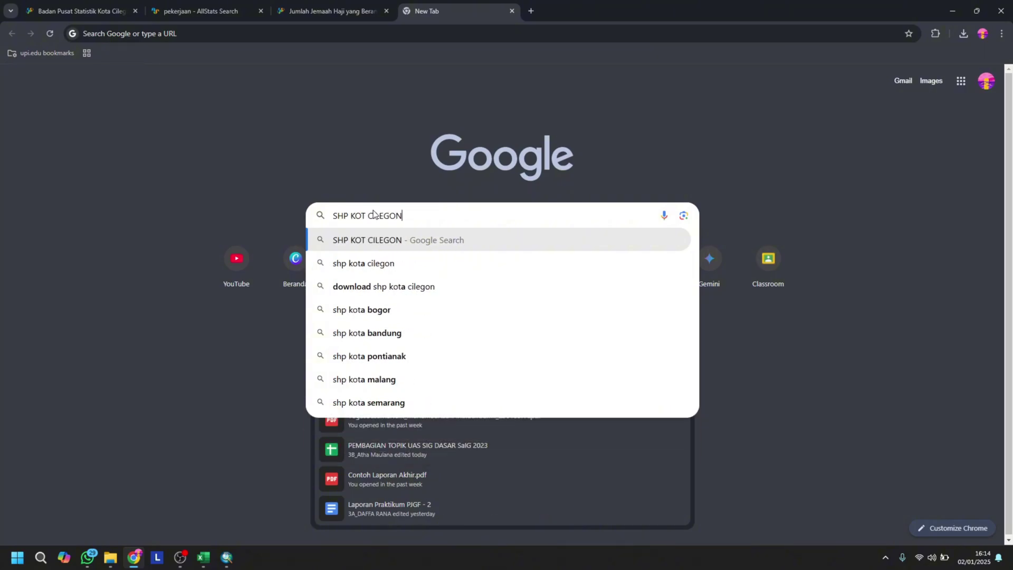
key(Return)
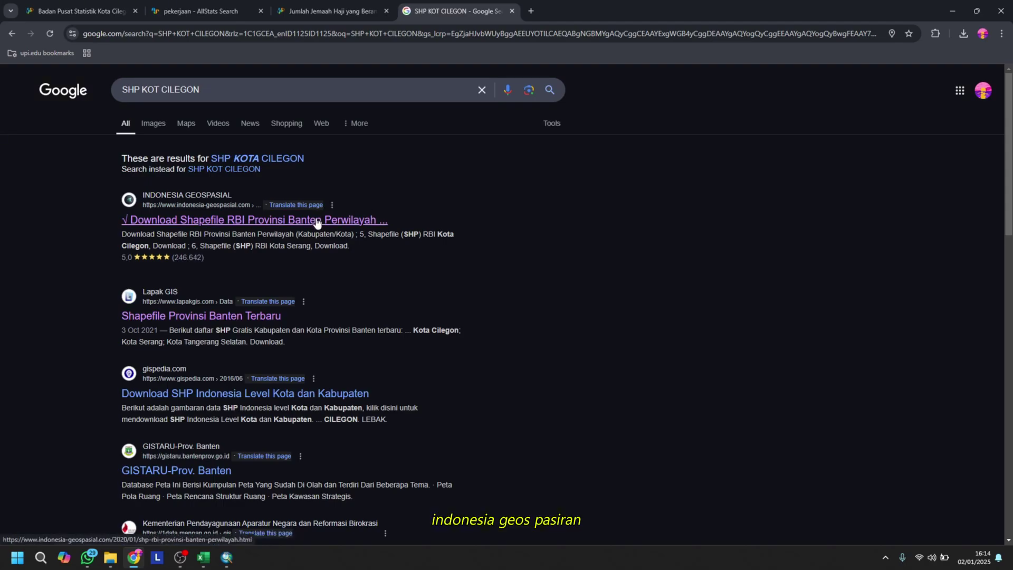
Open Indonesia Geospasial's RBI shapefile download page for Banten province, look through its list of shapefiles, and minimize the browser
click(317, 223)
scroll(346, 403, down, 4)
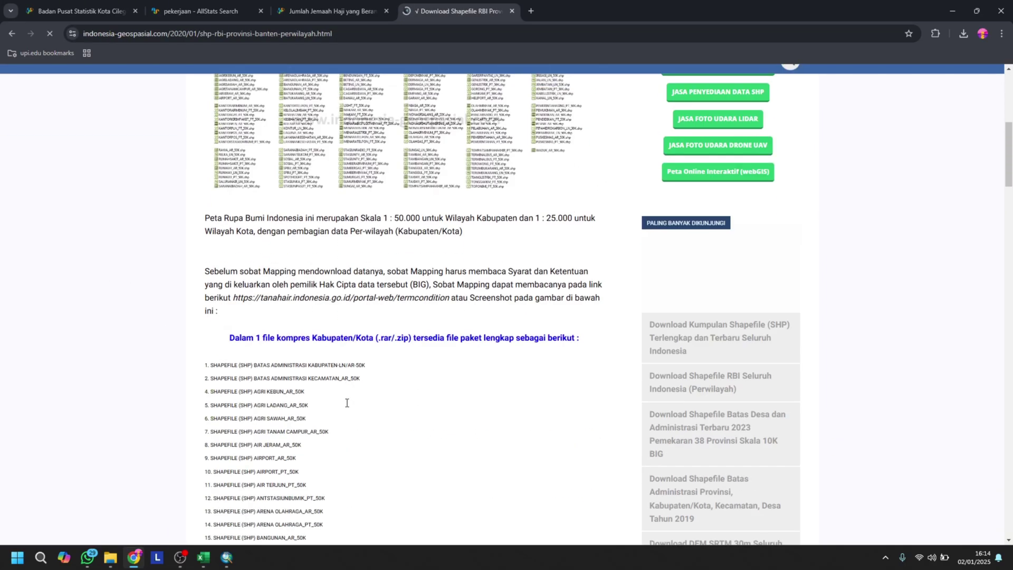
scroll(346, 403, down, 20)
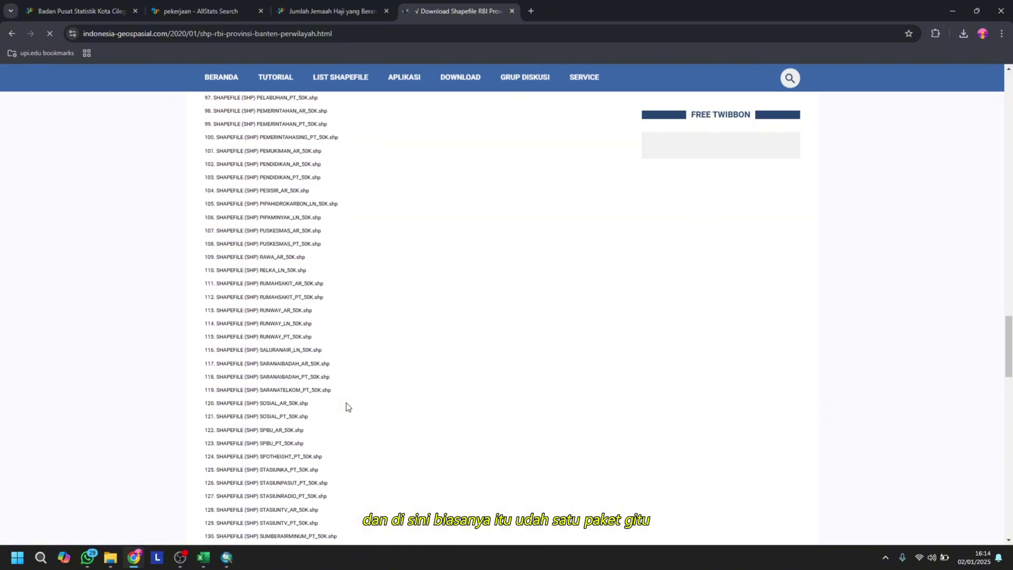
scroll(346, 403, down, 15)
scroll(362, 344, up, 11)
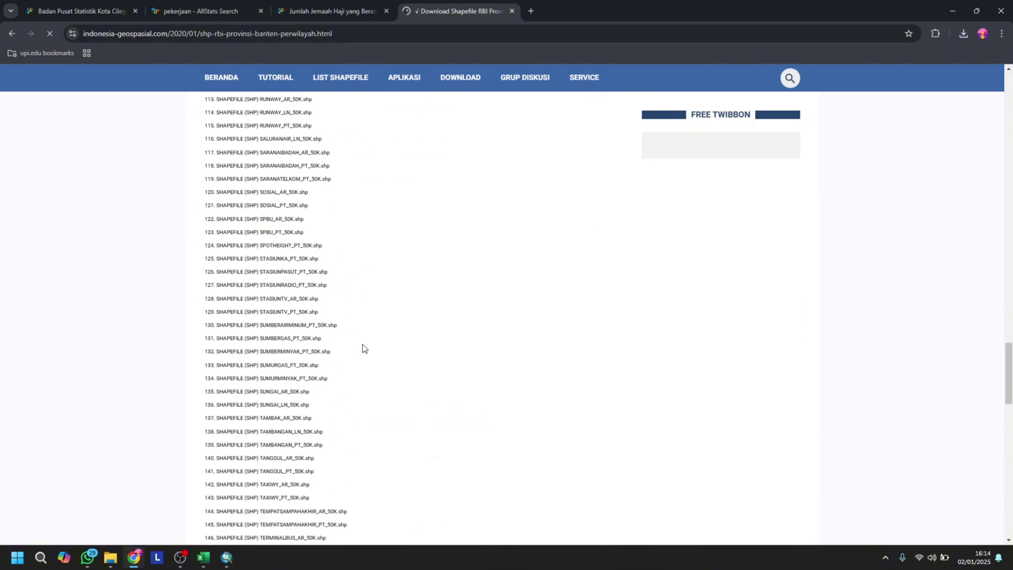
click(956, 9)
Add the cleaned table BahanUAS.csv from the Uas folder to the map document
drag(505, 281, 532, 269)
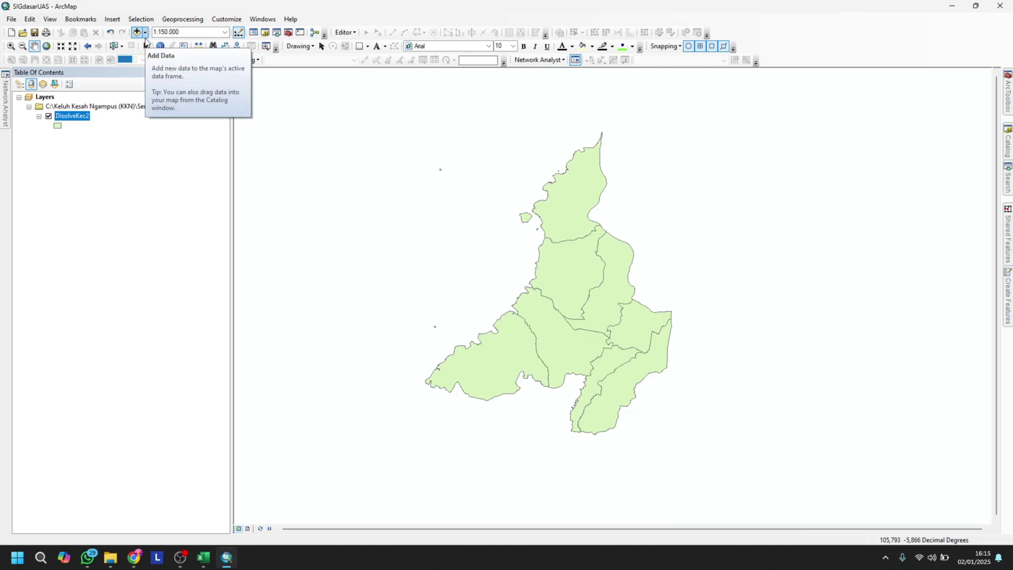
click(145, 33)
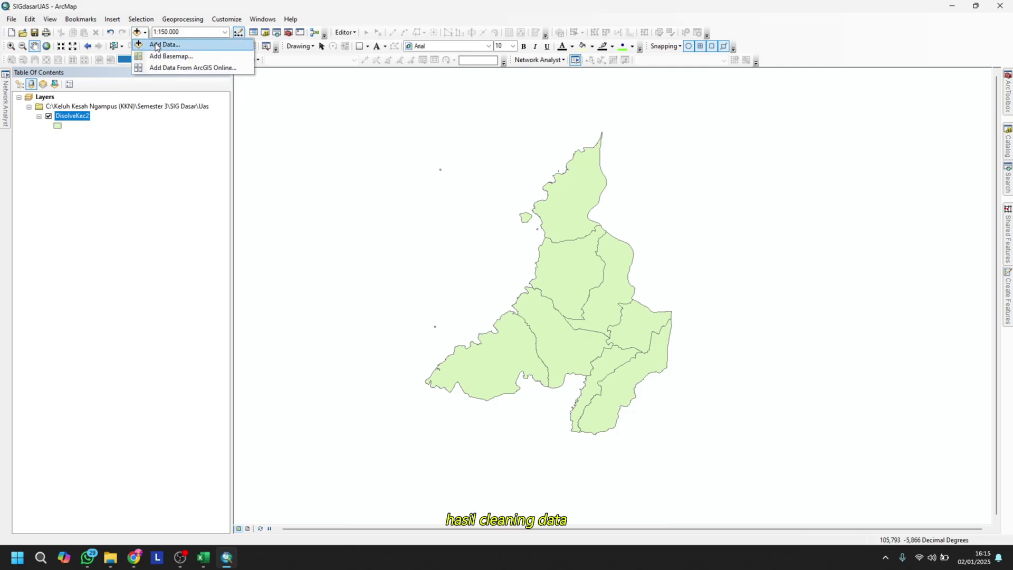
click(153, 44)
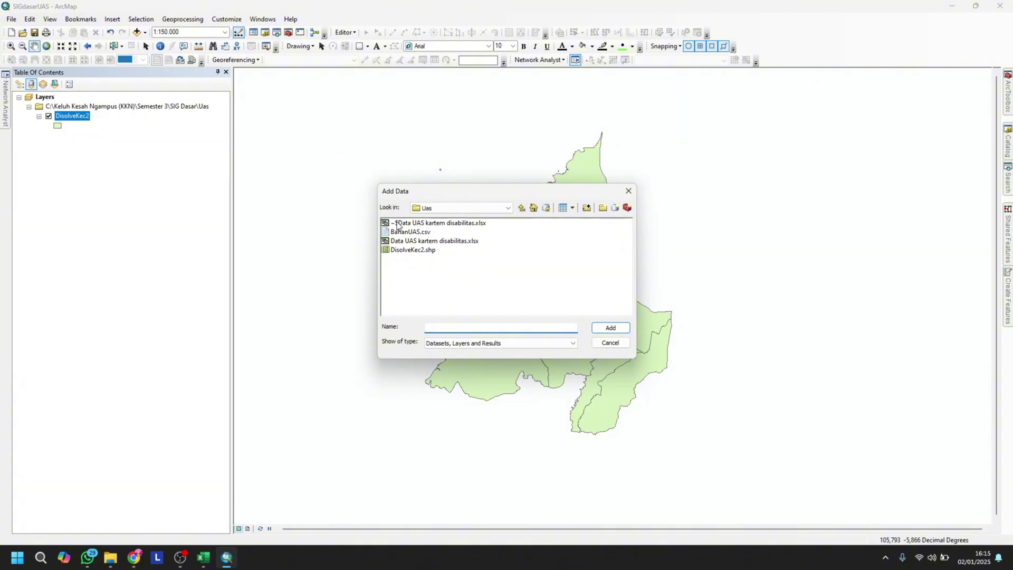
click(420, 232)
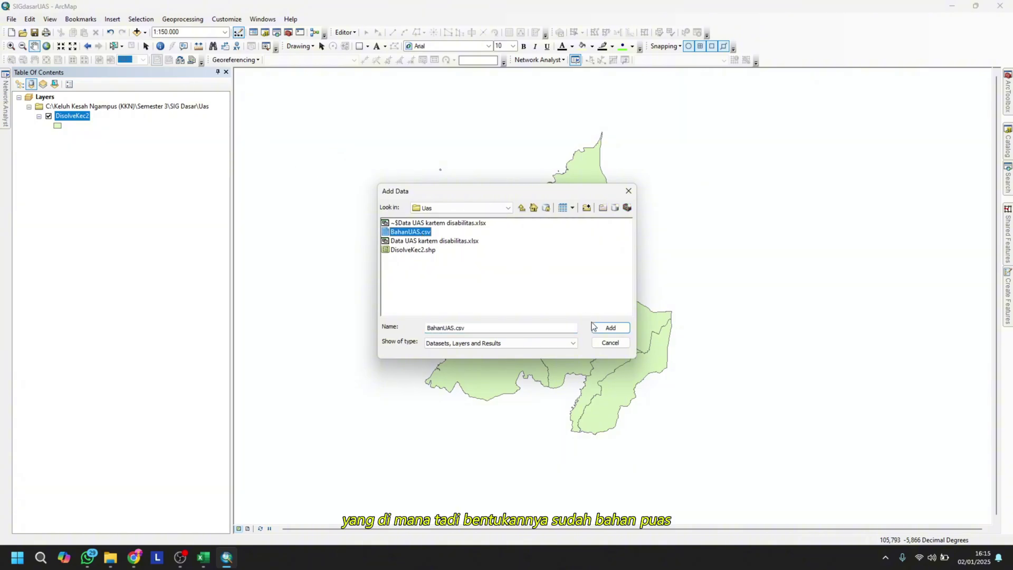
click(620, 330)
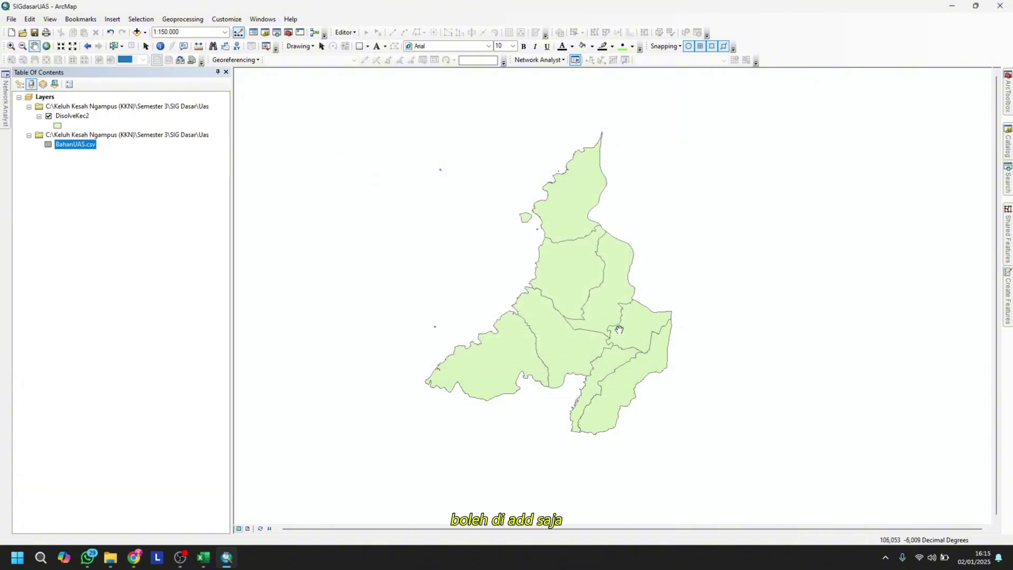
Open the BahanUAS.csv table and check its records and the Kecamatan, Petani, BUMN, Pelajar and Wiraswasta columns
right_click(76, 146)
click(80, 150)
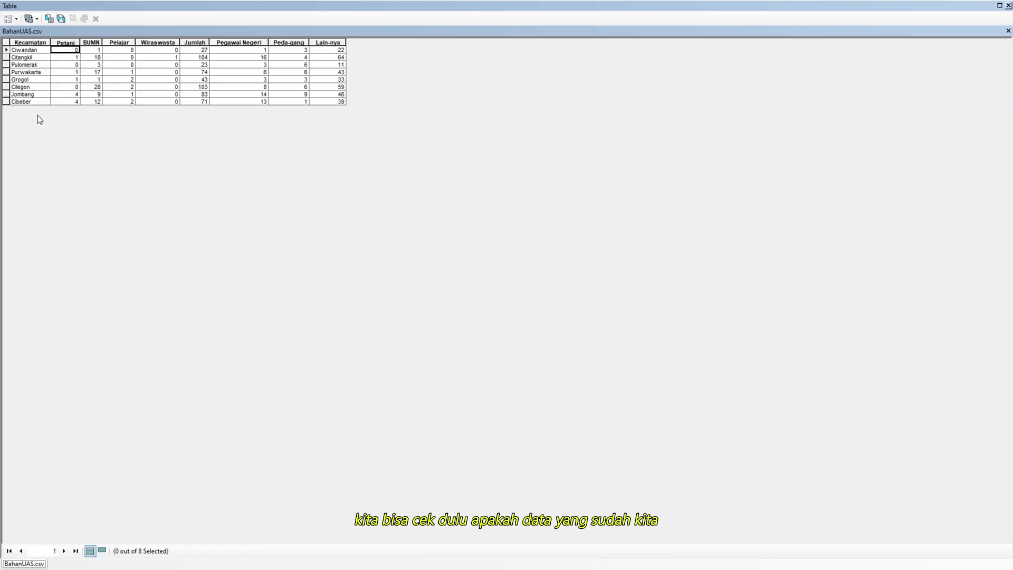
click(198, 79)
click(192, 51)
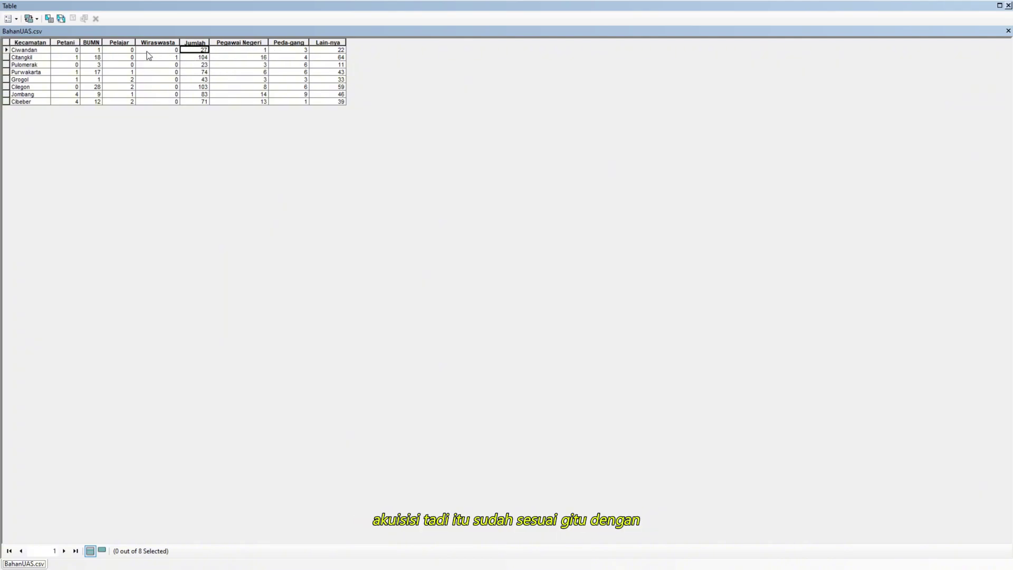
click(121, 72)
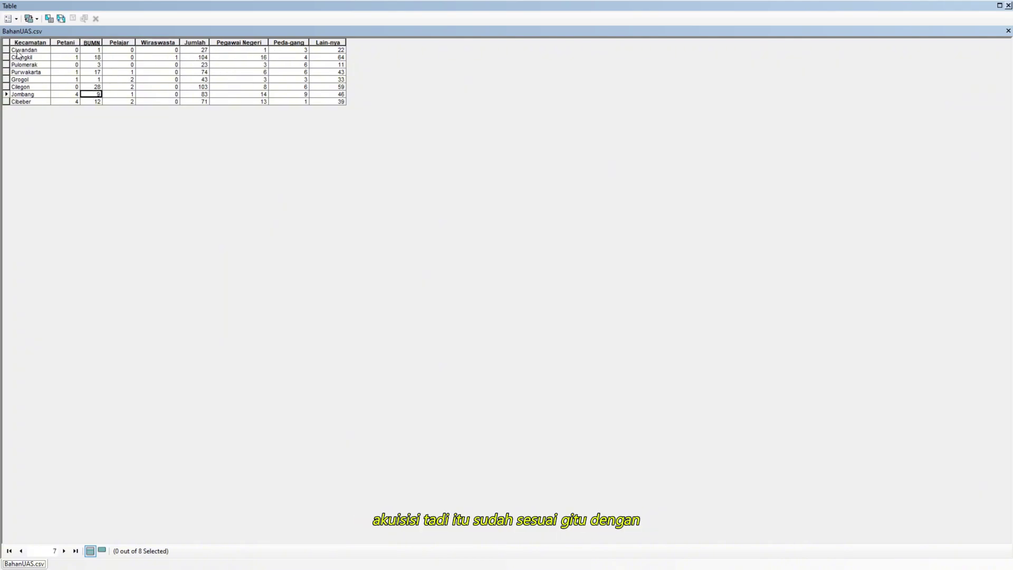
click(30, 42)
click(65, 43)
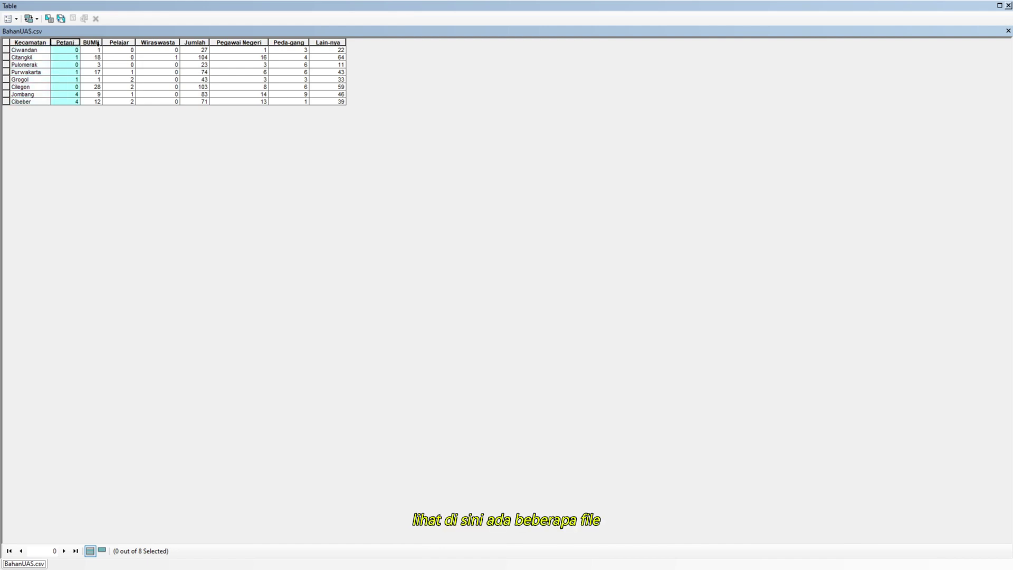
click(91, 43)
click(117, 43)
click(157, 42)
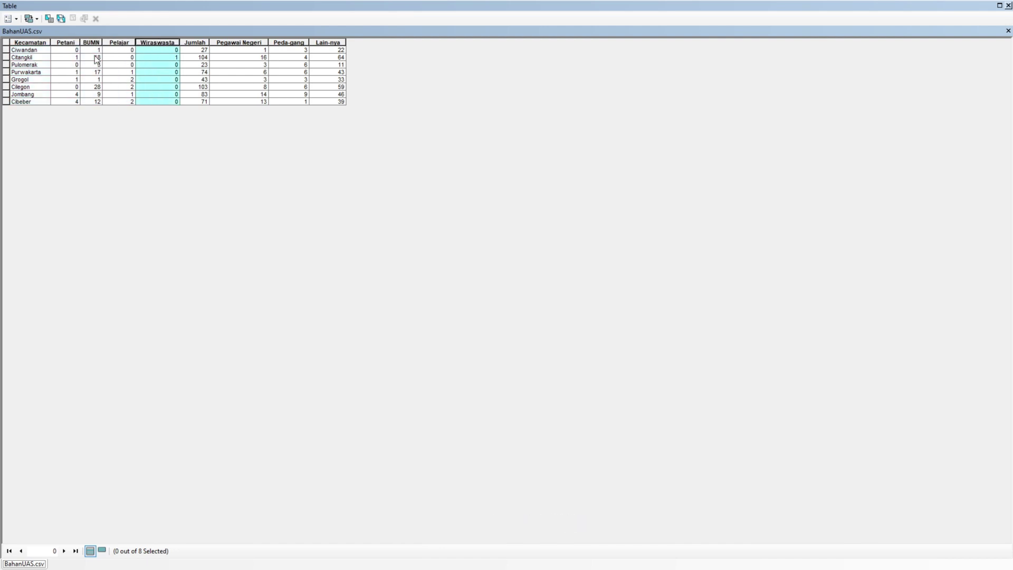
Check the Pegawai Negeri column and remaining values of the BahanUAS.csv table, and close the table
click(213, 95)
click(258, 81)
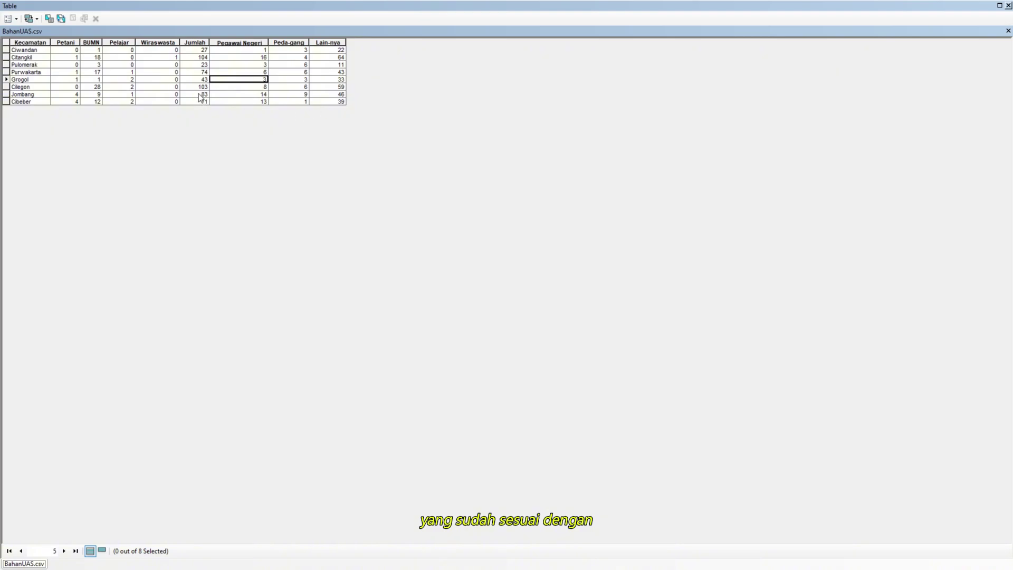
click(1009, 6)
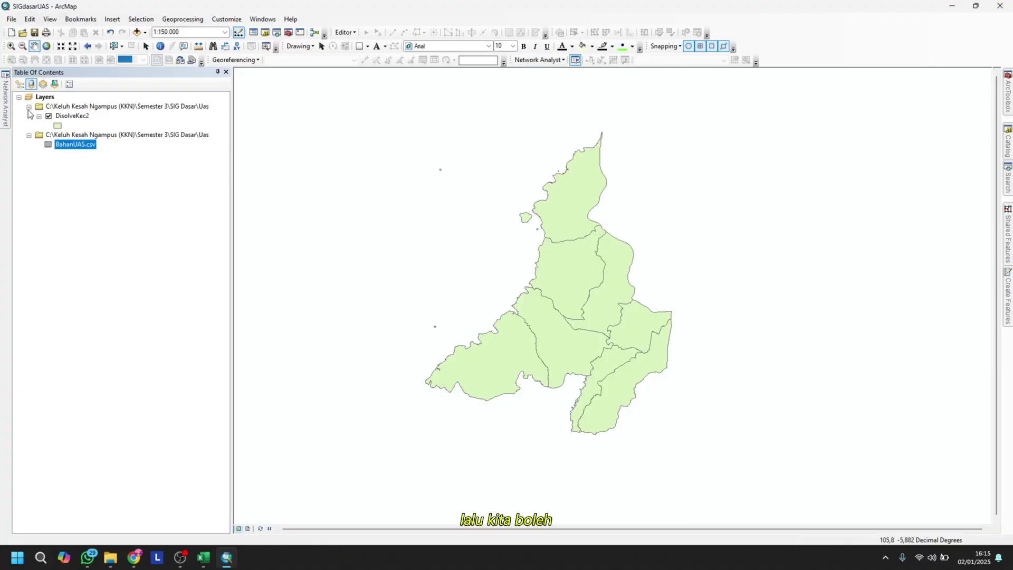
click(71, 116)
right_click(71, 117)
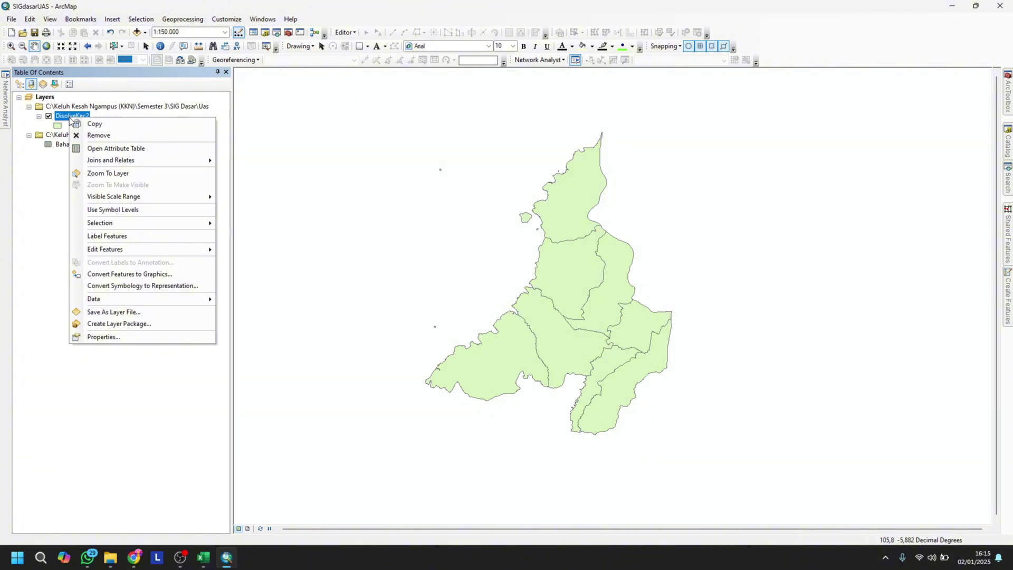
click(30, 244)
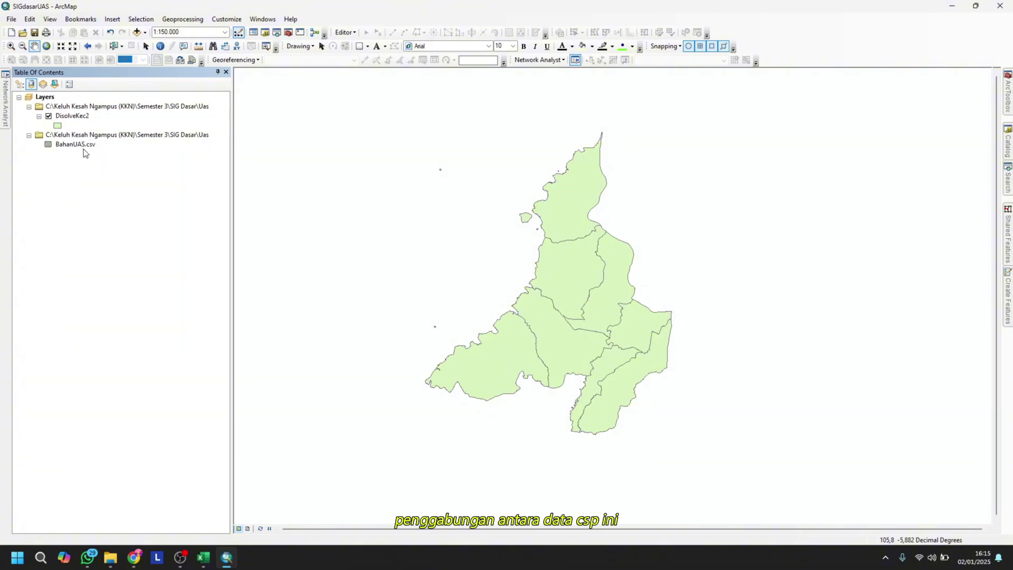
click(82, 147)
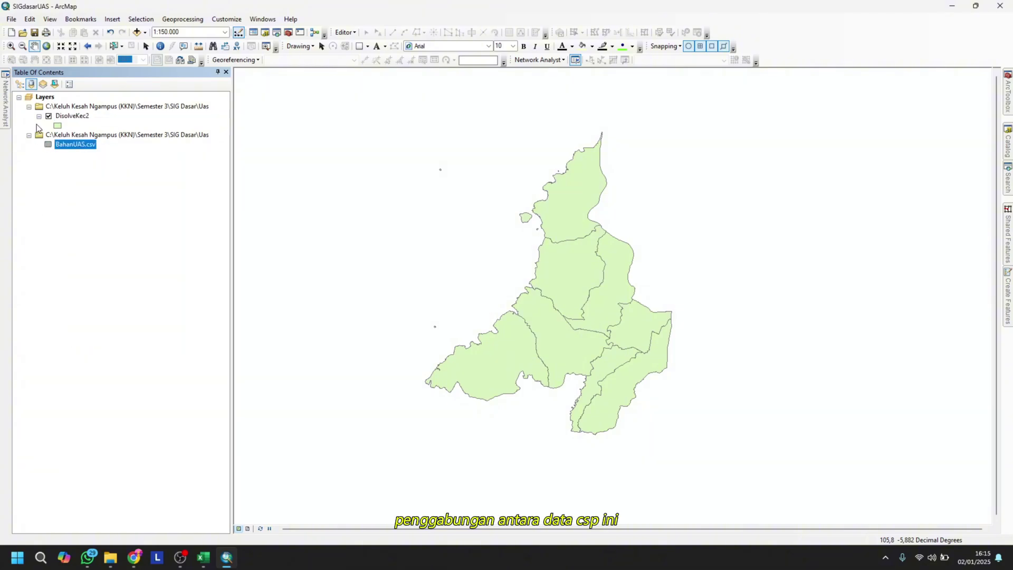
ctrl+click(74, 116)
click(74, 116)
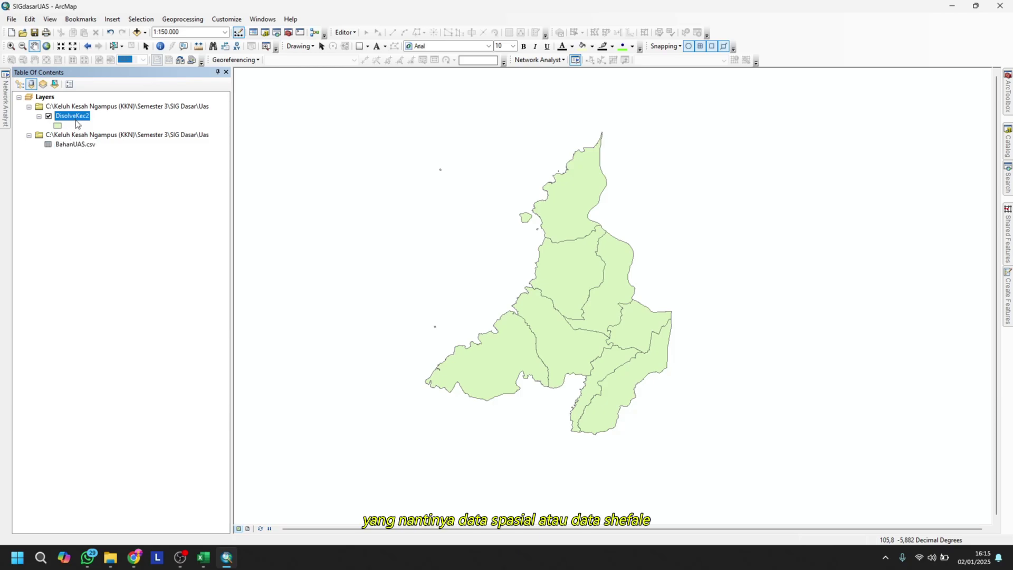
click(80, 147)
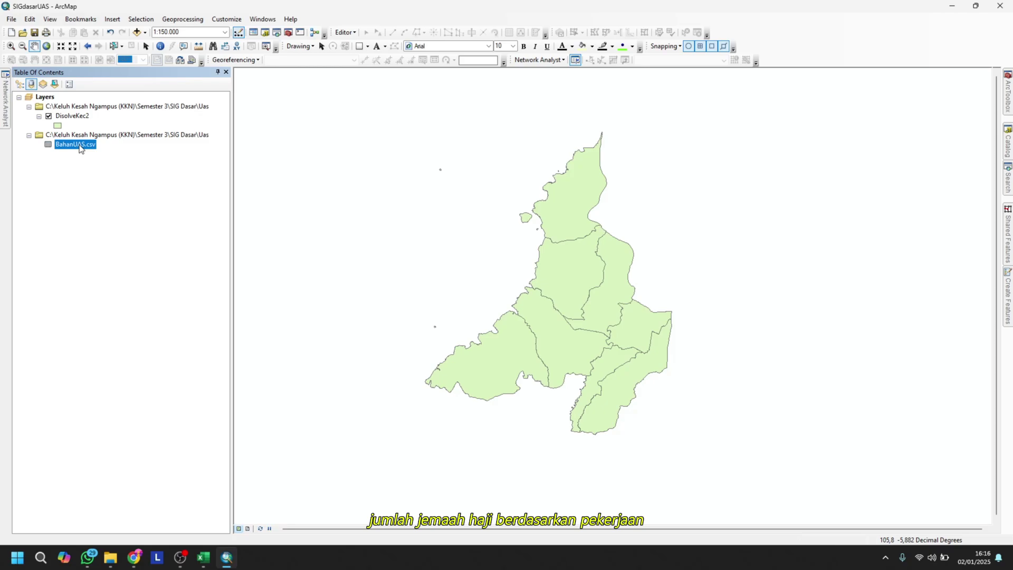
right_click(81, 149)
click(43, 198)
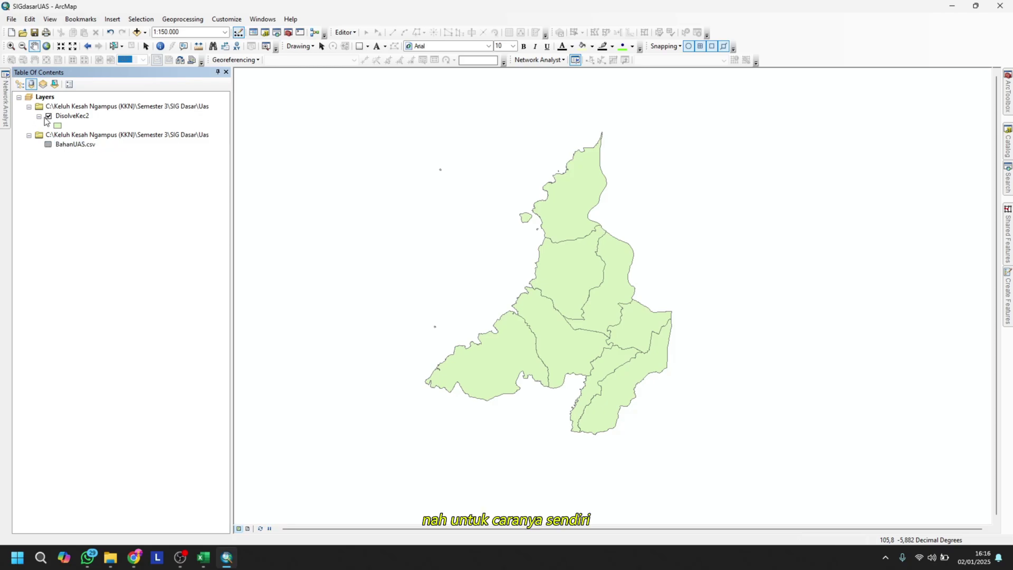
Set up an attribute join for the DisolveKec2 layer, matching its WADMKC field to the Kecamatan field of BahanUAS.csv
right_click(74, 118)
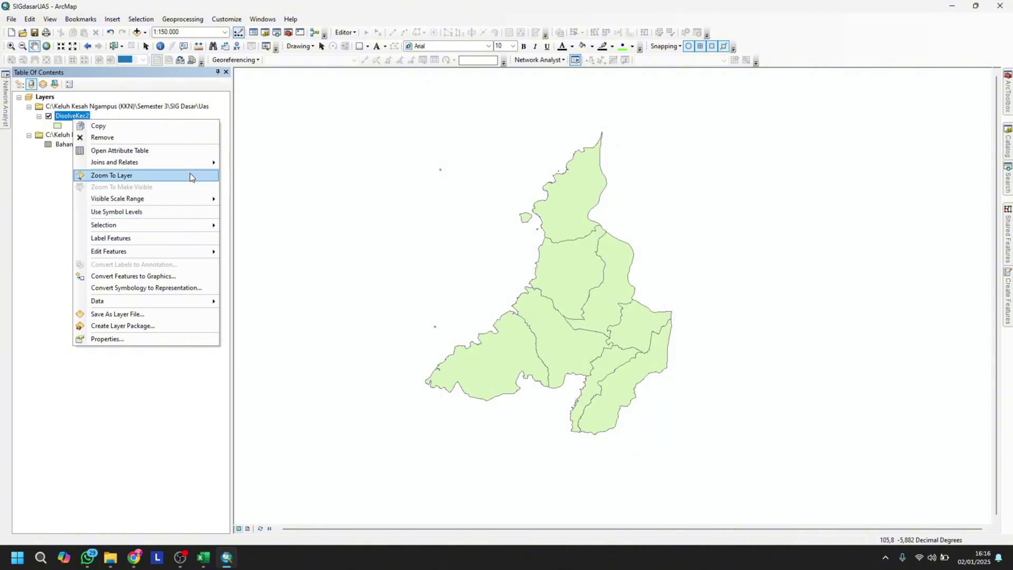
mouse_move(190, 163)
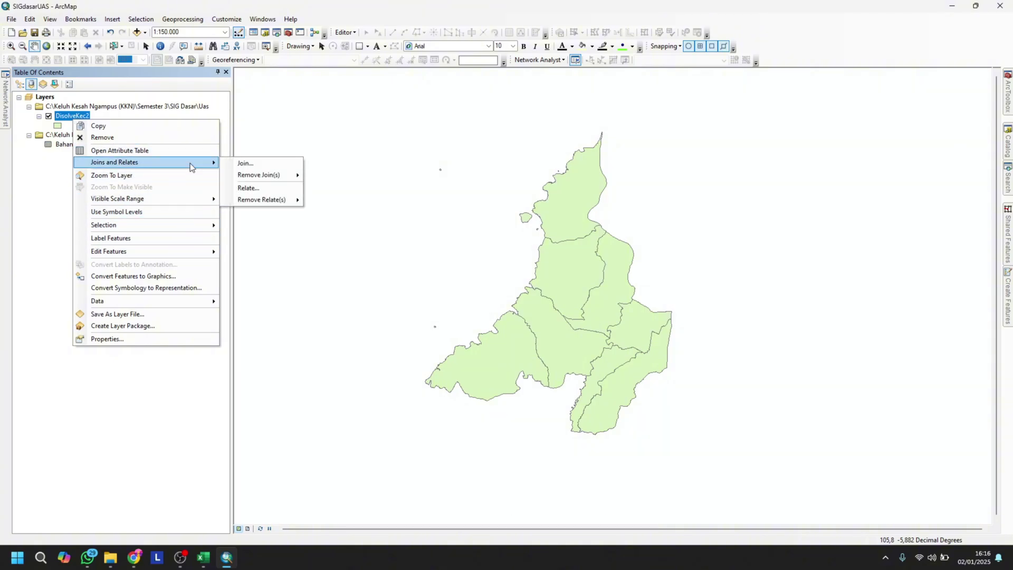
click(239, 162)
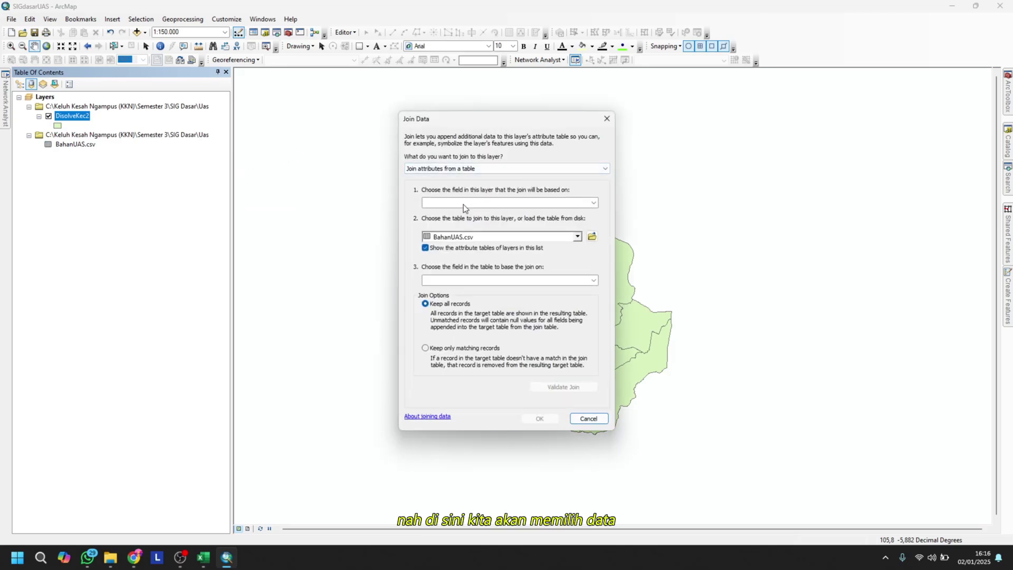
click(594, 203)
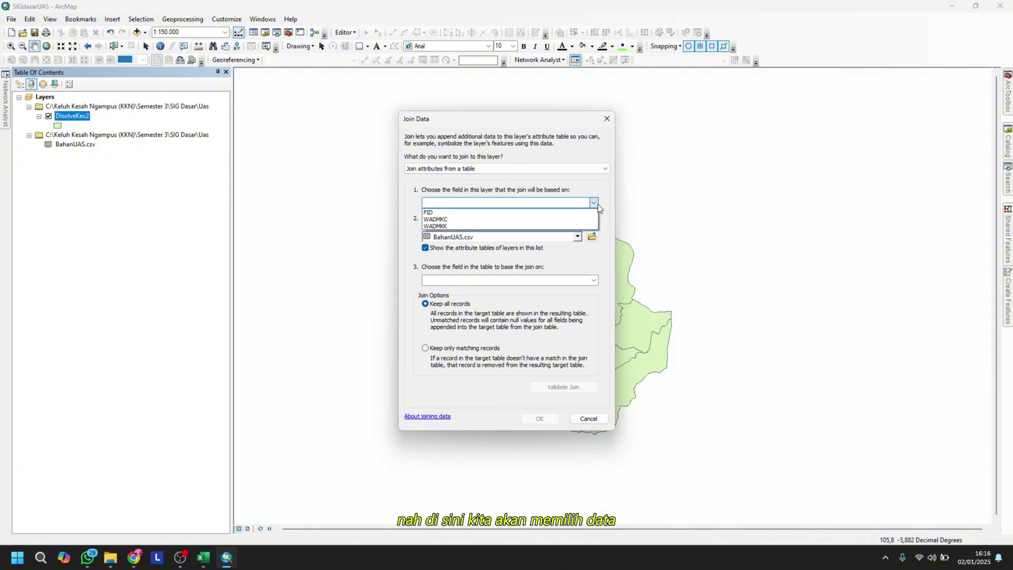
click(597, 204)
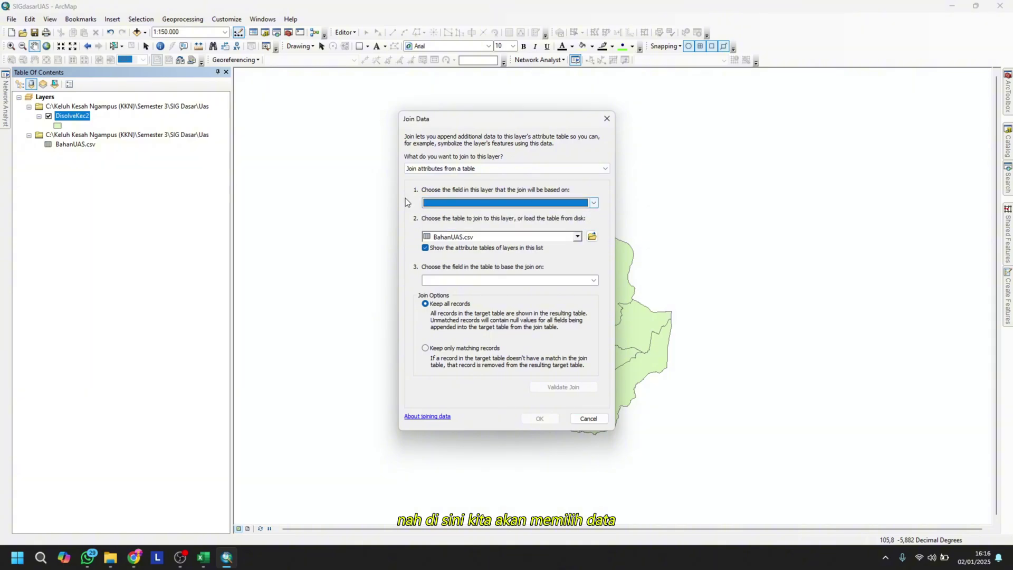
click(593, 205)
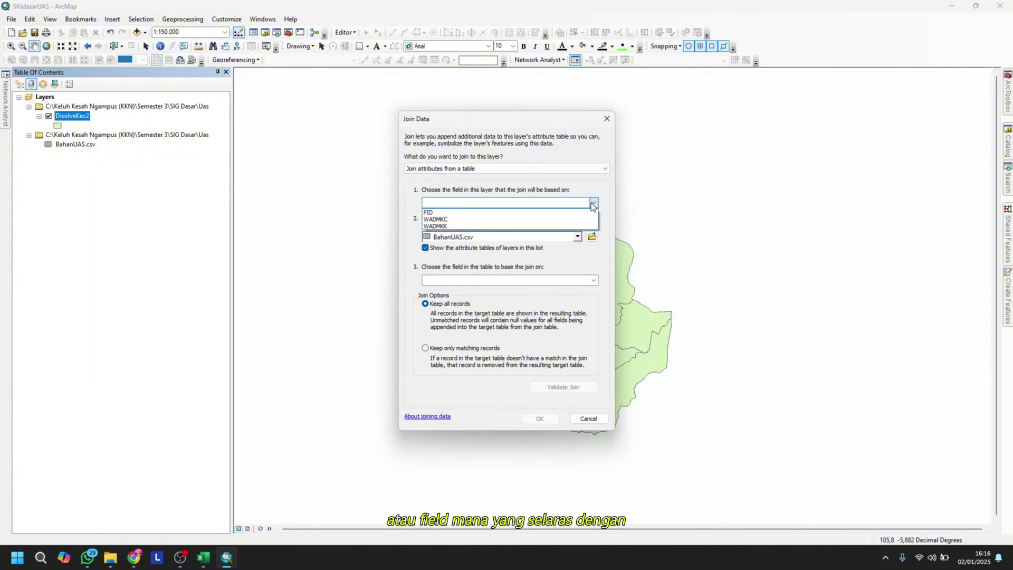
click(536, 218)
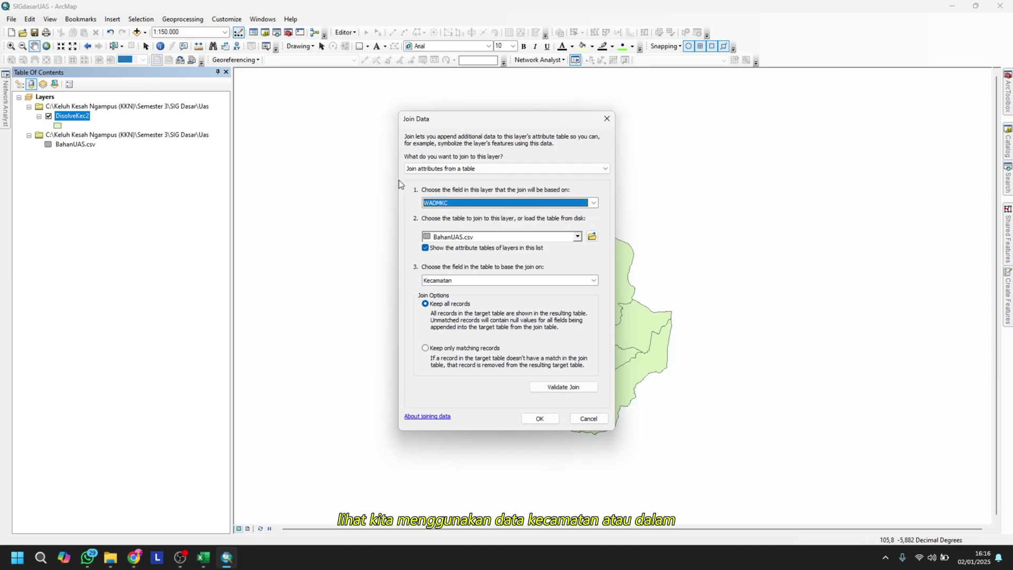
Restrict the join to matching records only and apply it to the DisolveKec2 layer
drag(494, 119, 658, 105)
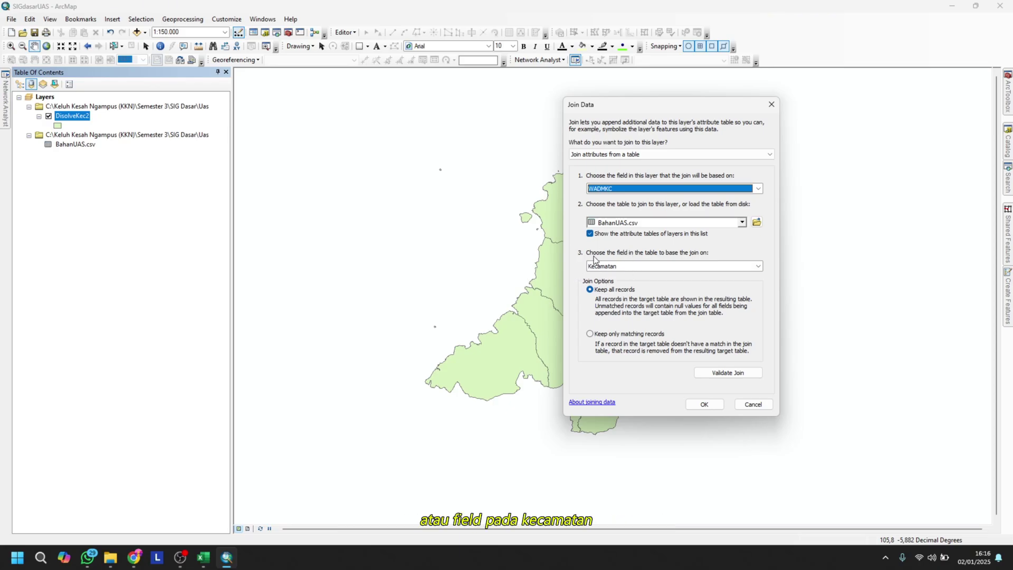
drag(693, 104, 323, 116)
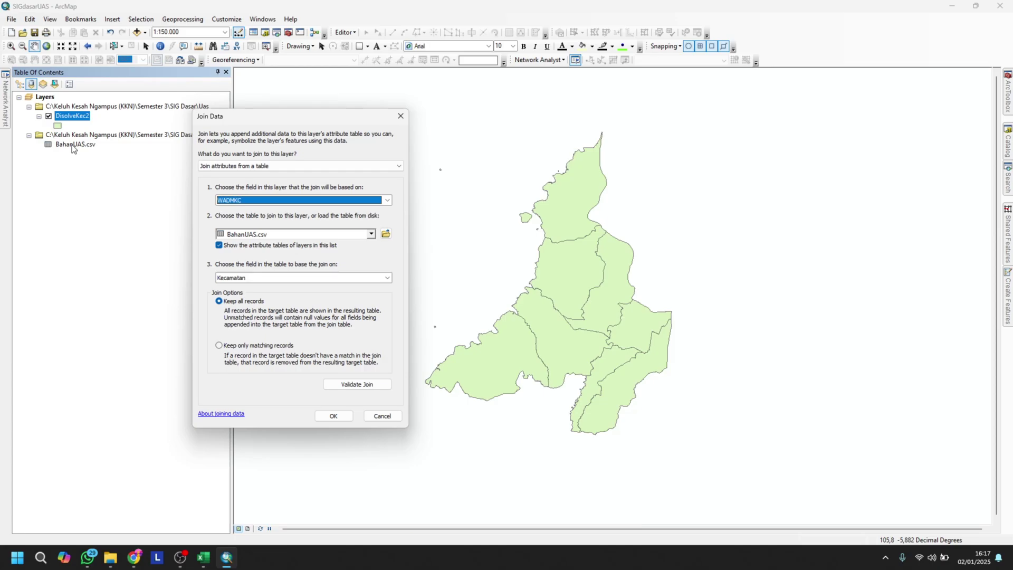
click(220, 346)
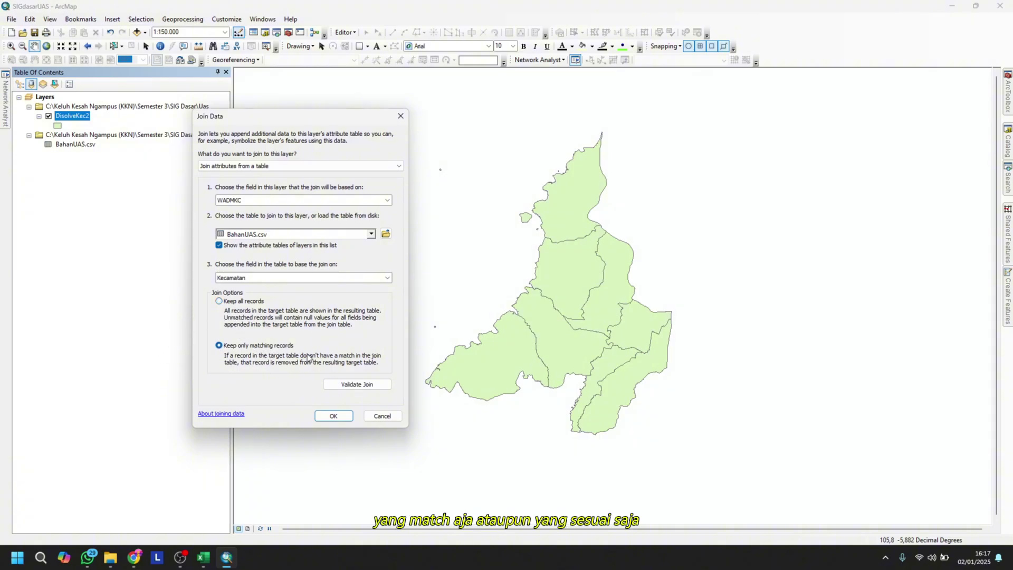
click(325, 417)
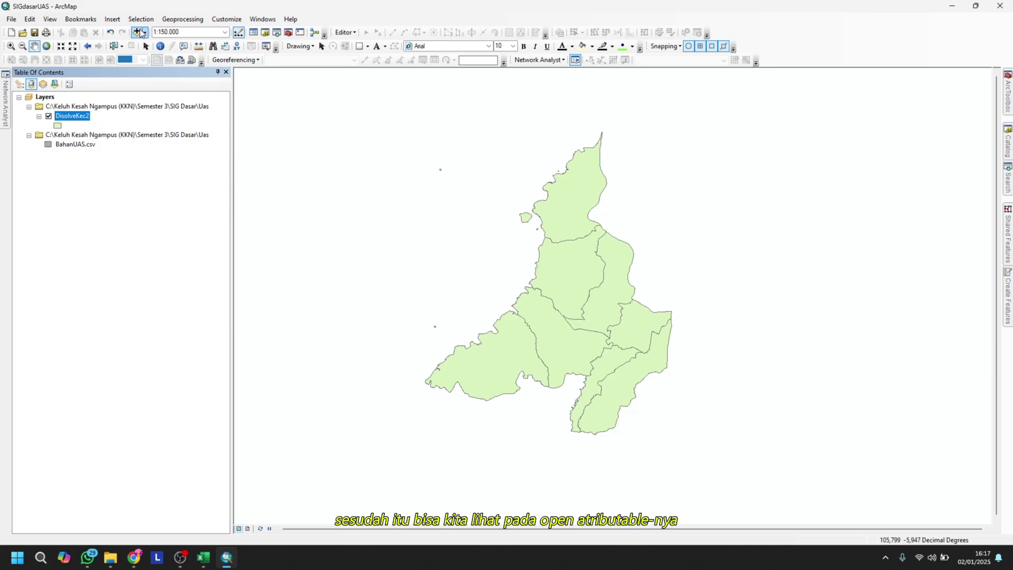
Open DisolveKec2's attribute table, compare the joined records from Cibeber through Purwakarta by selecting their rows, and close the table
right_click(72, 117)
click(109, 144)
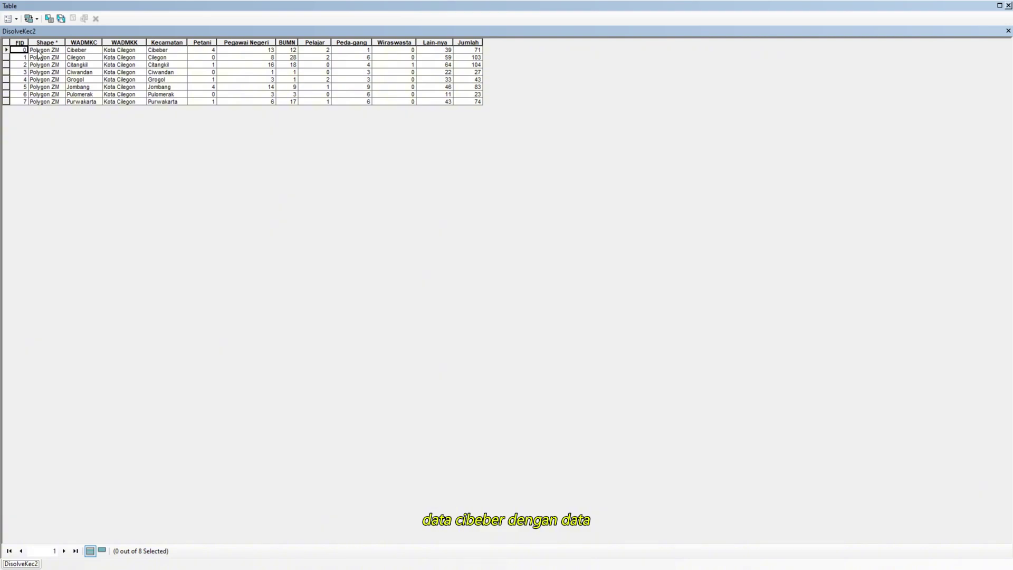
click(5, 51)
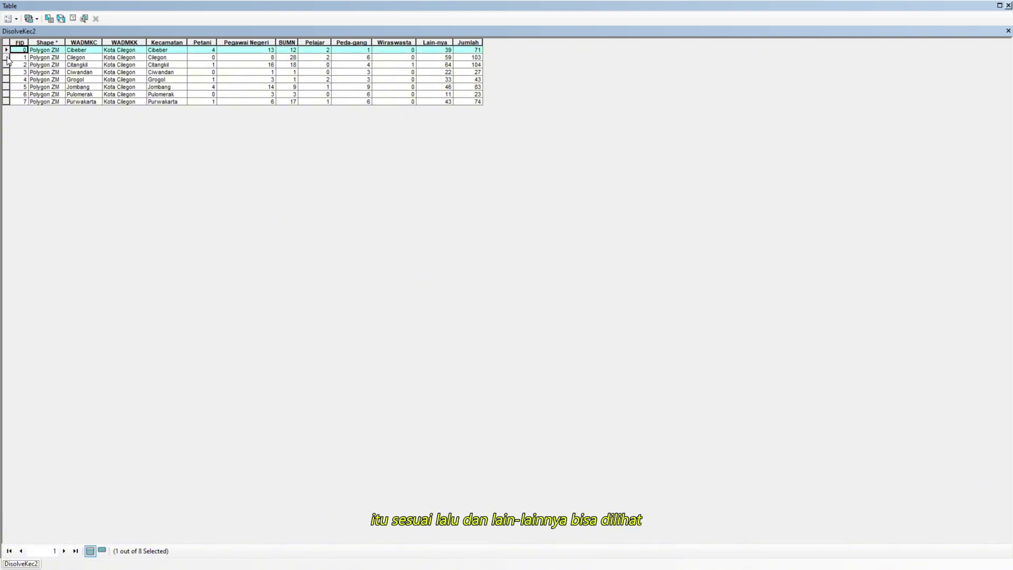
drag(6, 58, 6, 100)
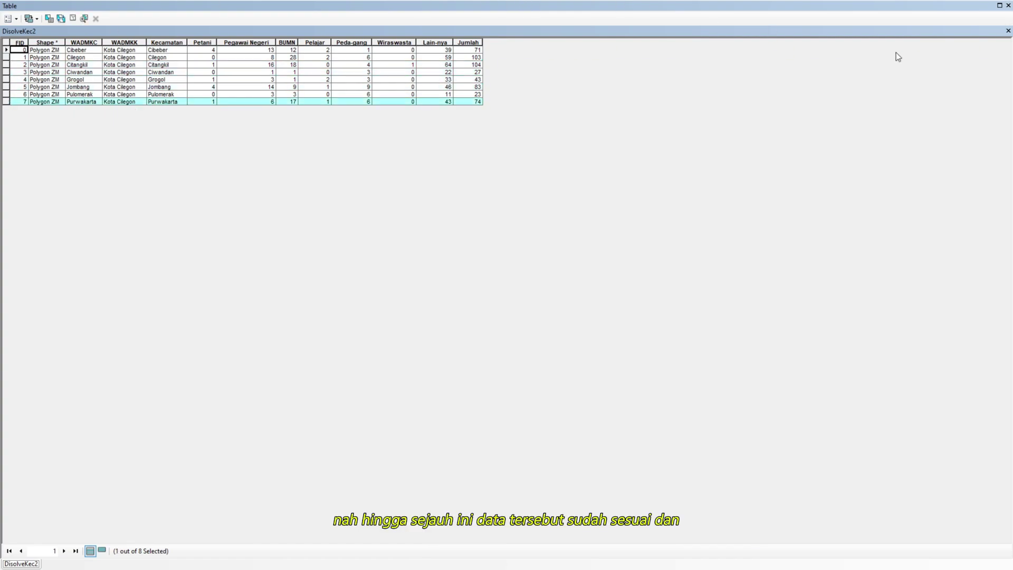
click(1008, 5)
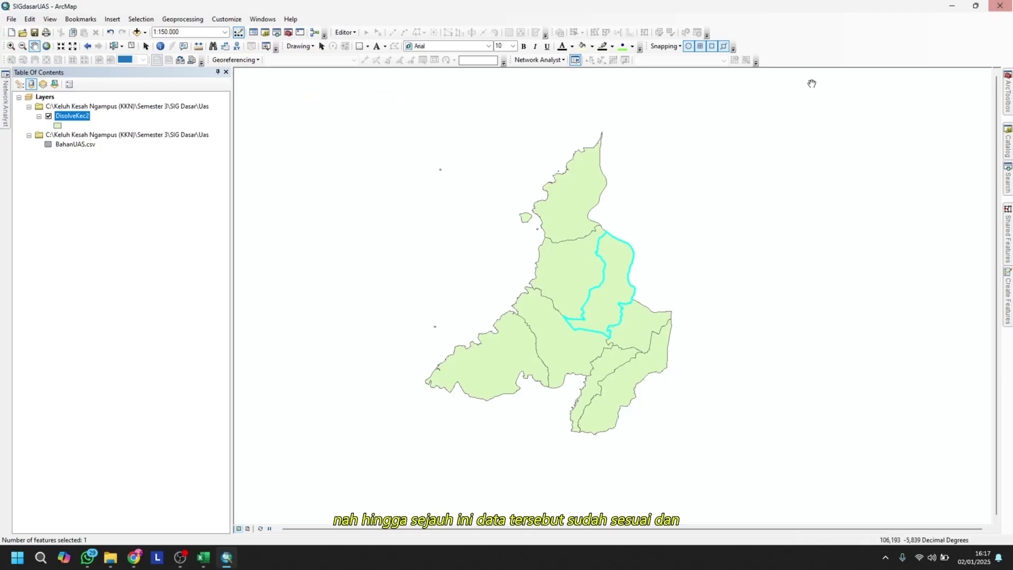
drag(653, 260, 609, 230)
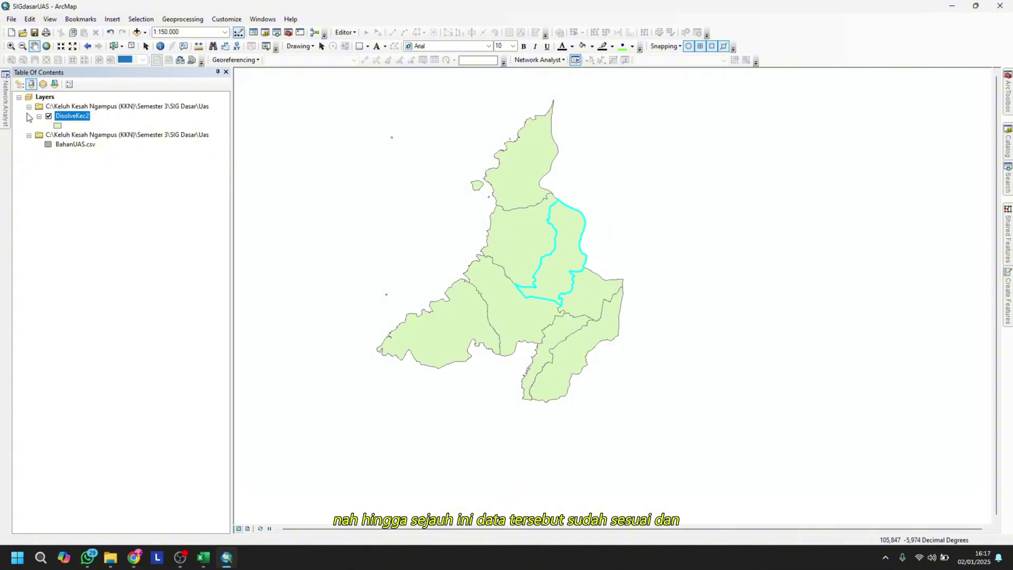
right_click(75, 118)
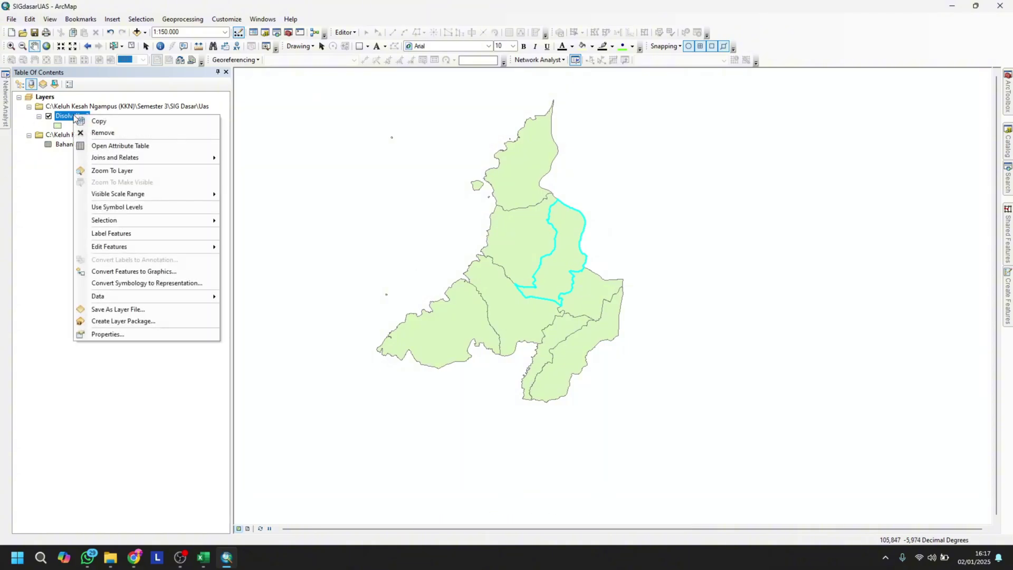
click(23, 278)
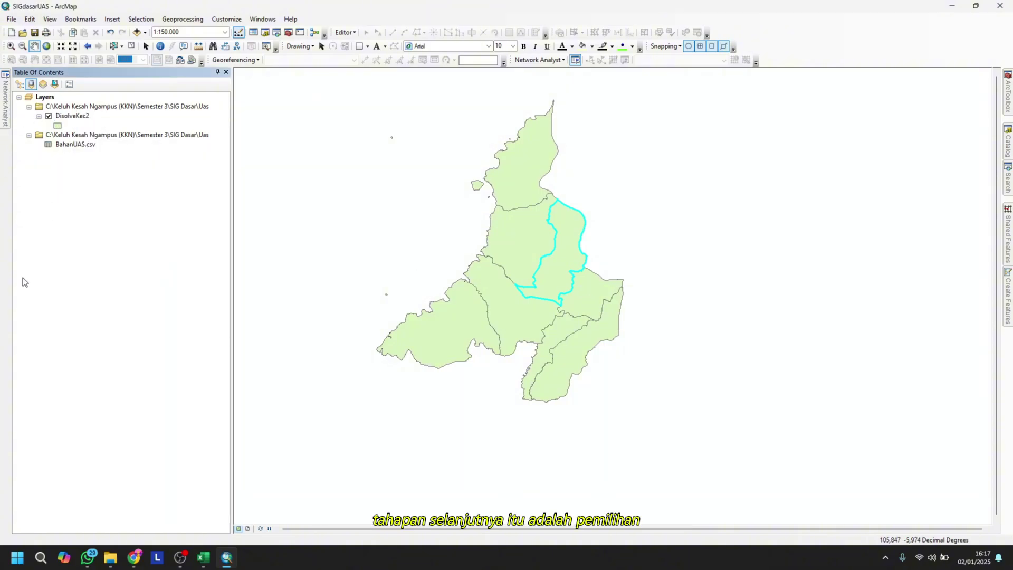
Open the DisolveKec2 layer's properties and switch its symbology to dot density quantities
right_click(77, 116)
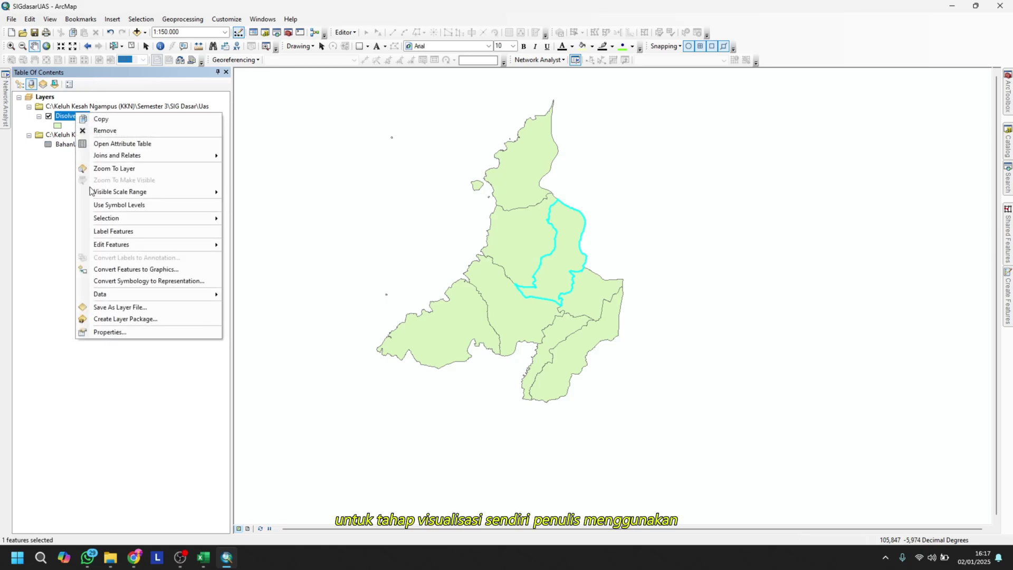
click(141, 331)
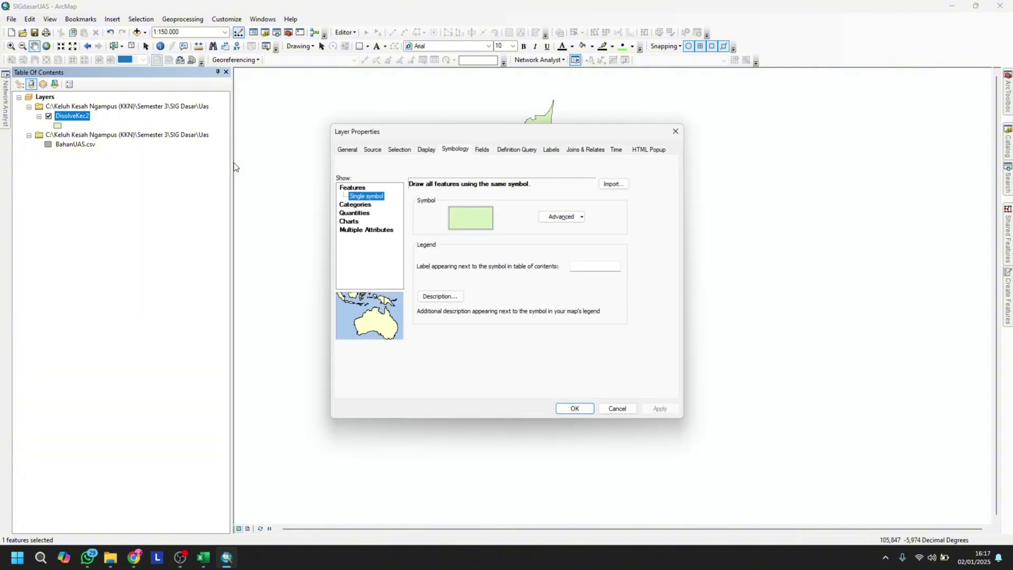
click(354, 212)
click(364, 238)
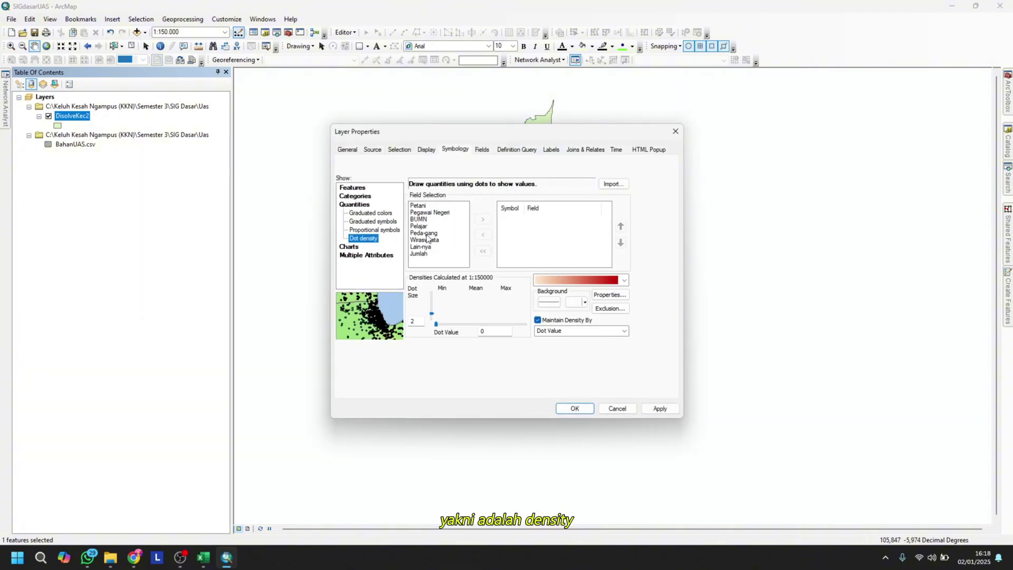
Add the Petani, Pegawai Negeri, BUMN, Pelajar, Peda-gang, Wiraswasta and Lain-nya fields to the dot density symbology and review the list
click(422, 206)
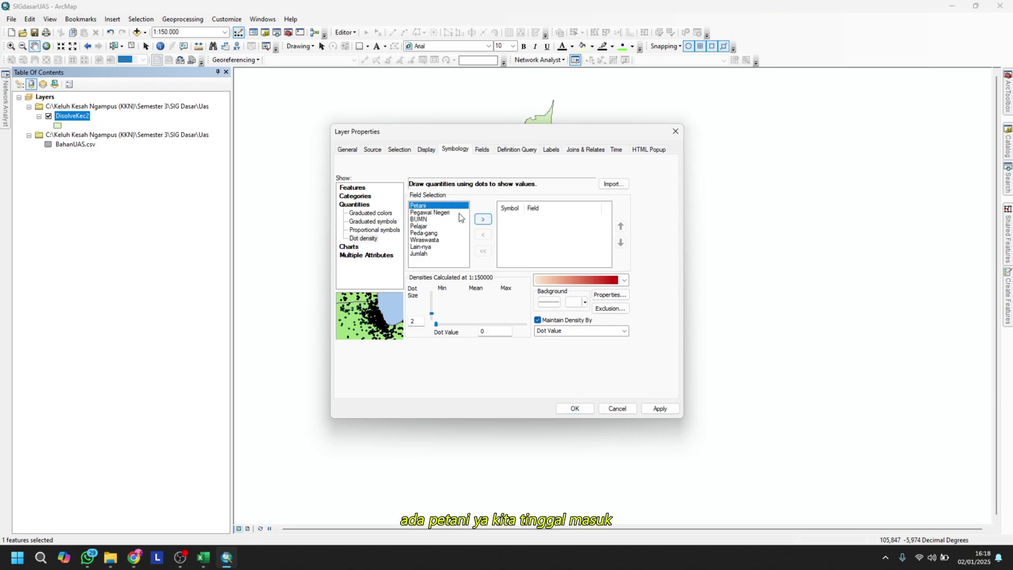
click(488, 220)
click(483, 219)
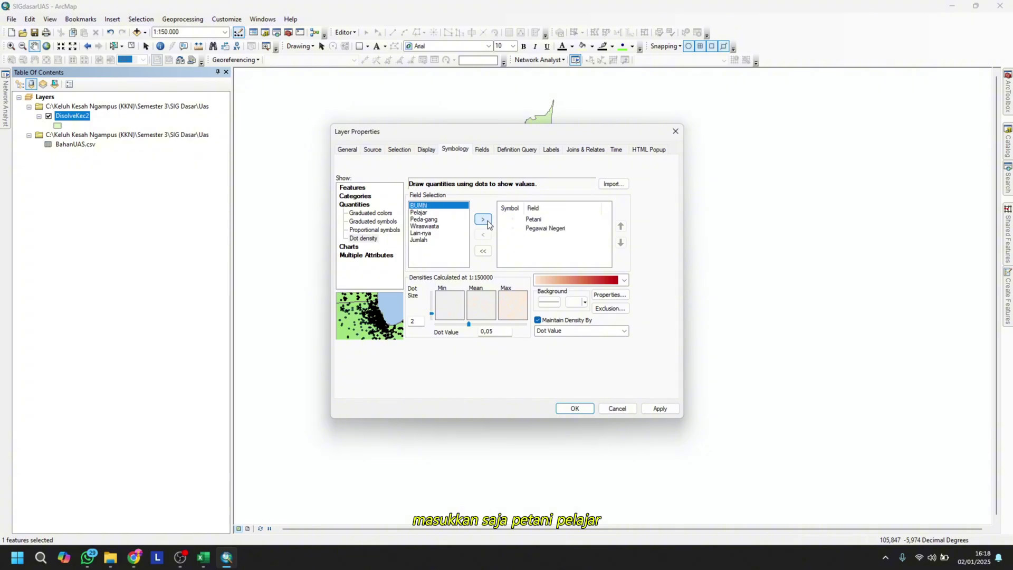
click(483, 220)
click(483, 220)
click(487, 220)
click(488, 220)
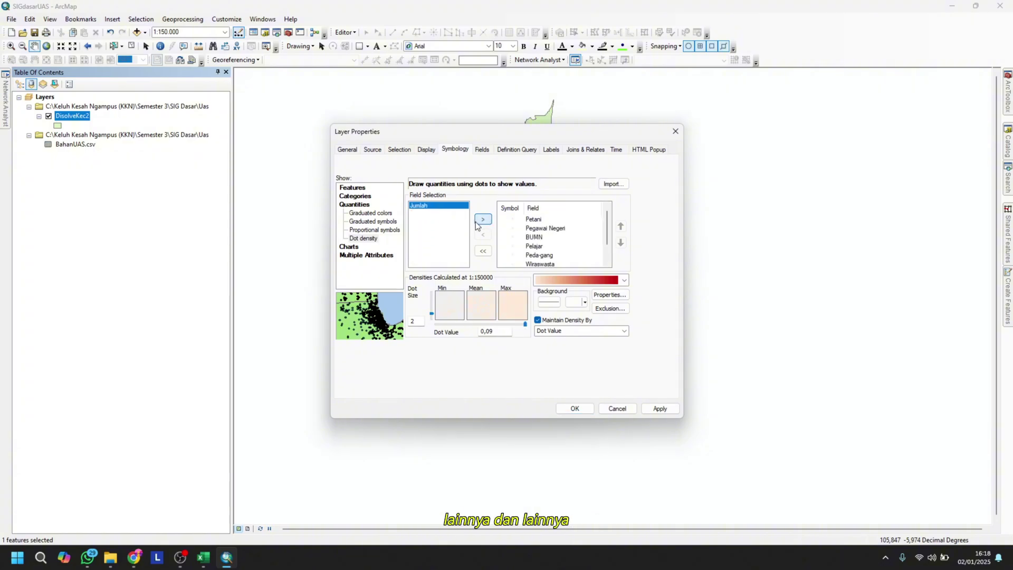
click(543, 218)
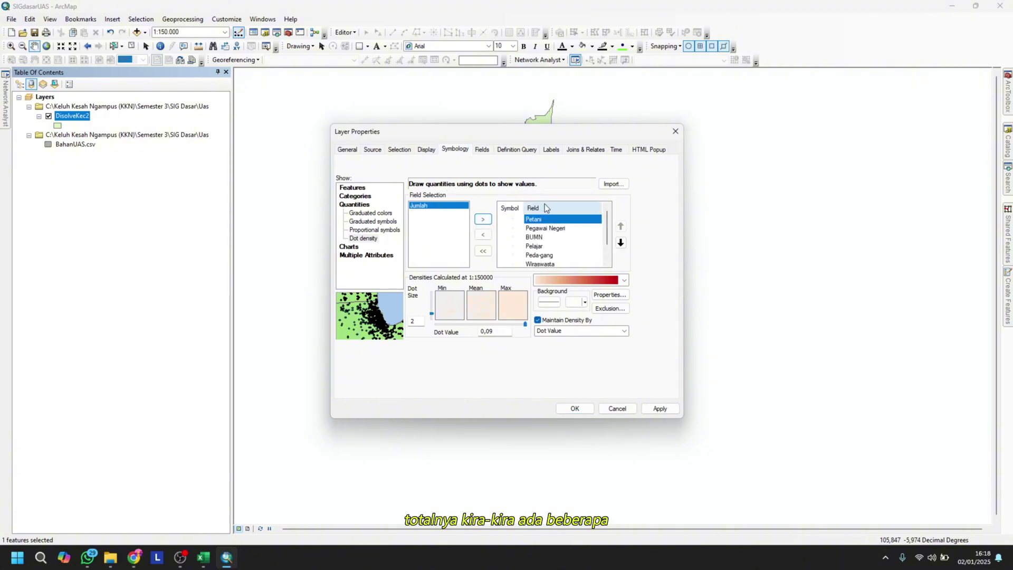
scroll(544, 225, down, 1)
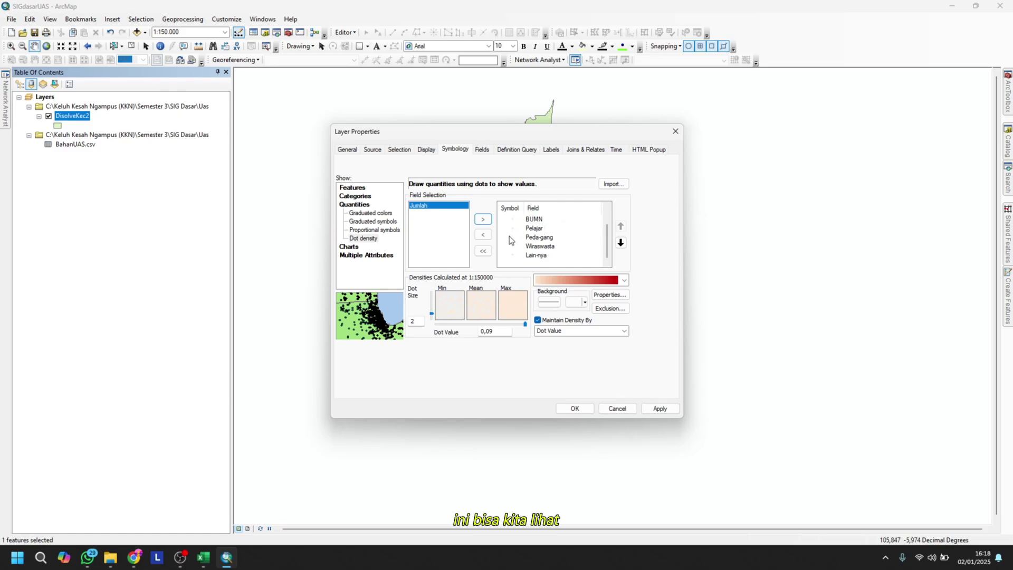
scroll(565, 248, up, 1)
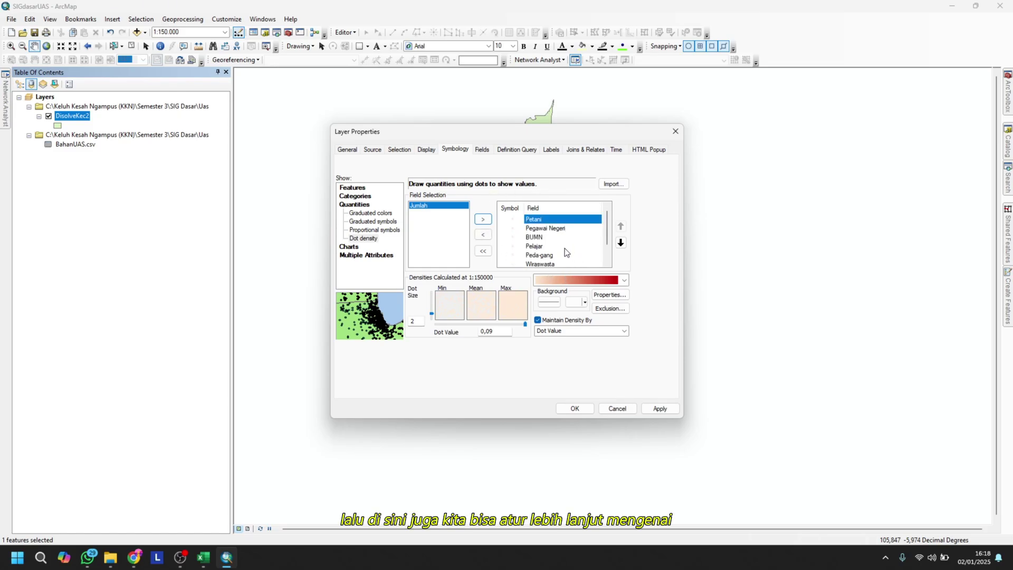
Try a dark multicolour ramp, a red-toned ramp and an orange-to-blue ramp on the dot density fields
click(594, 283)
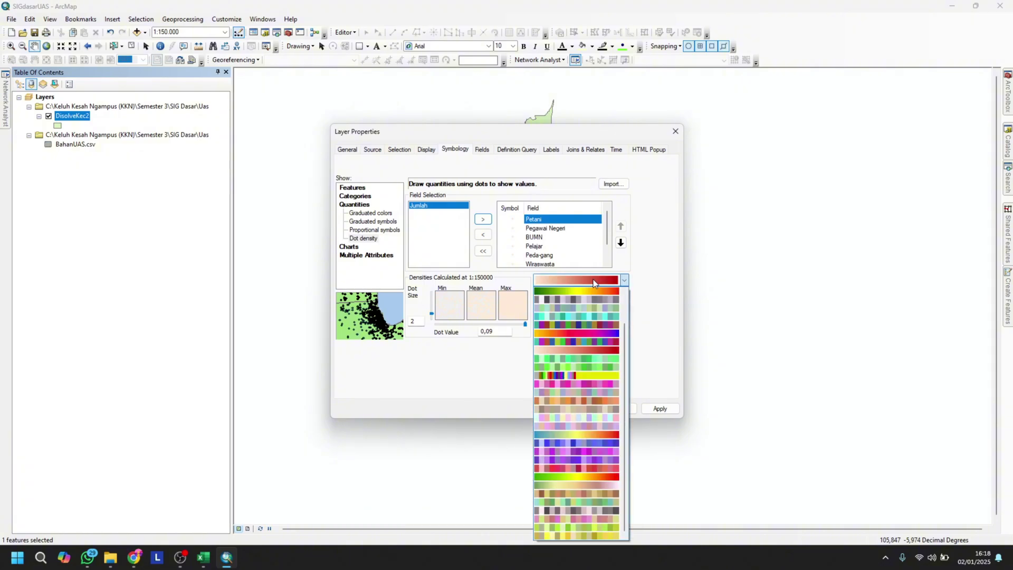
click(601, 325)
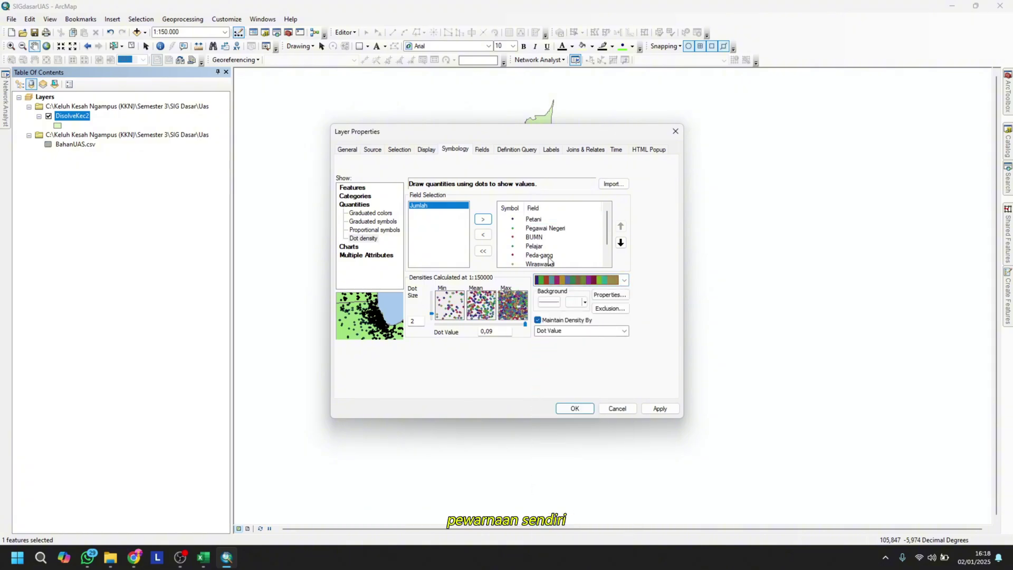
scroll(553, 228, down, 1)
scroll(556, 241, up, 1)
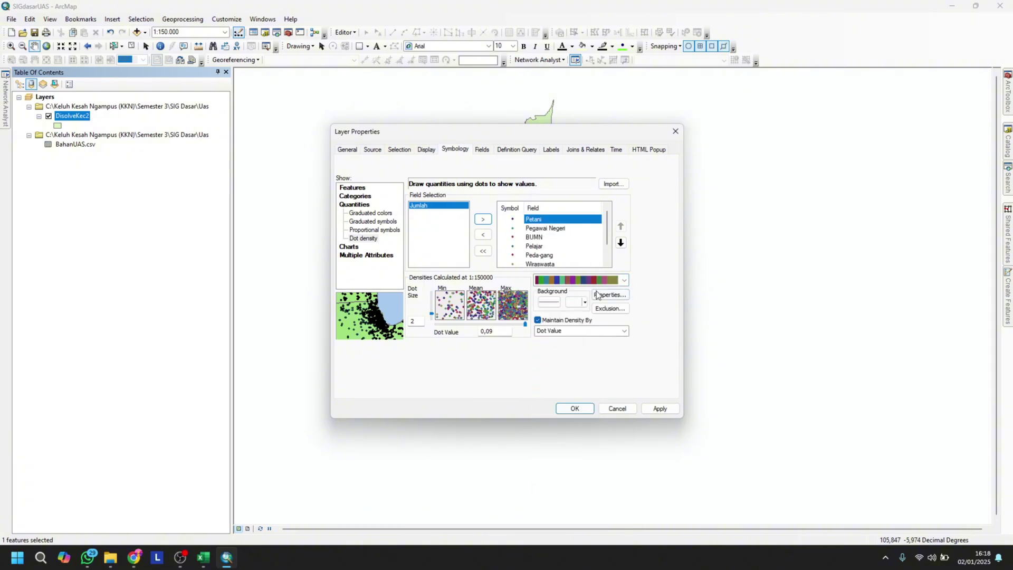
click(610, 283)
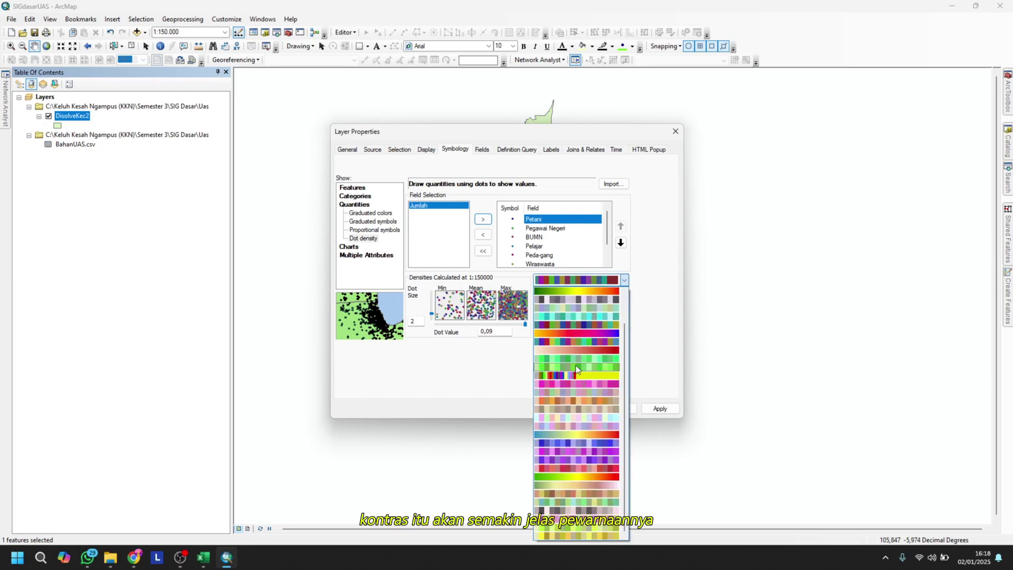
click(569, 469)
click(607, 281)
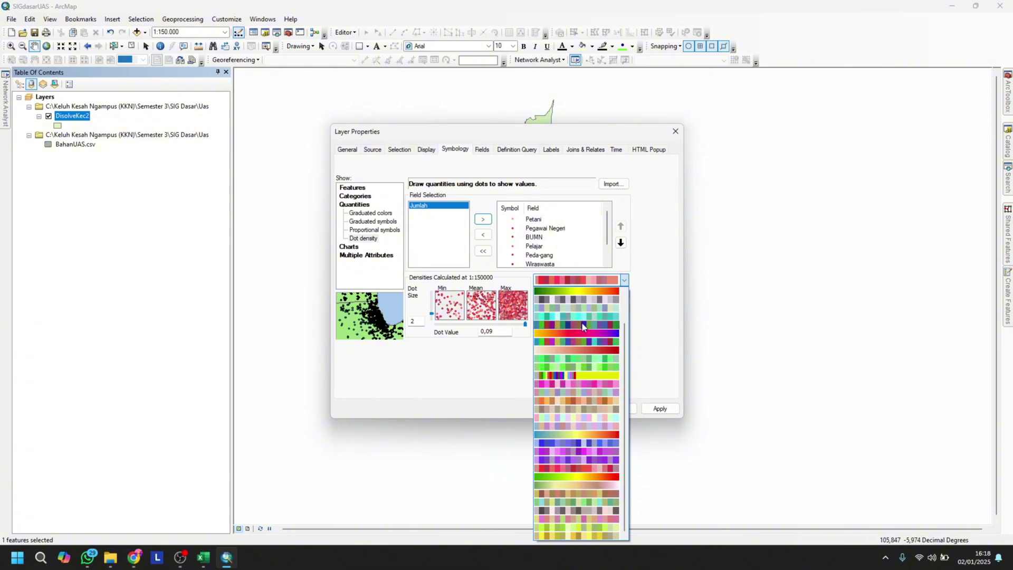
click(591, 334)
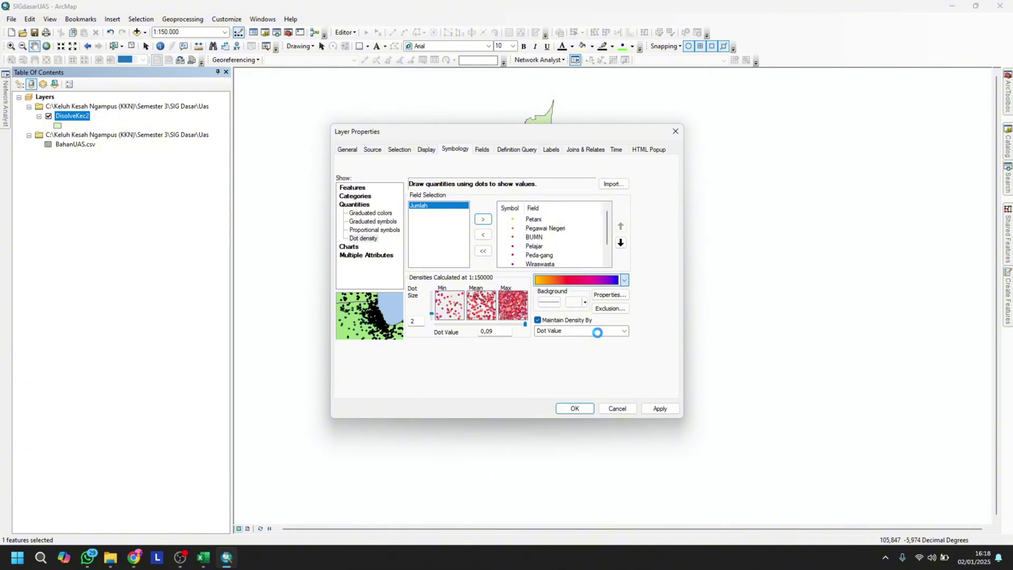
Colour the dots with the green-yellow-red ramp, set the dot value to 1 and accept the layer properties
click(606, 281)
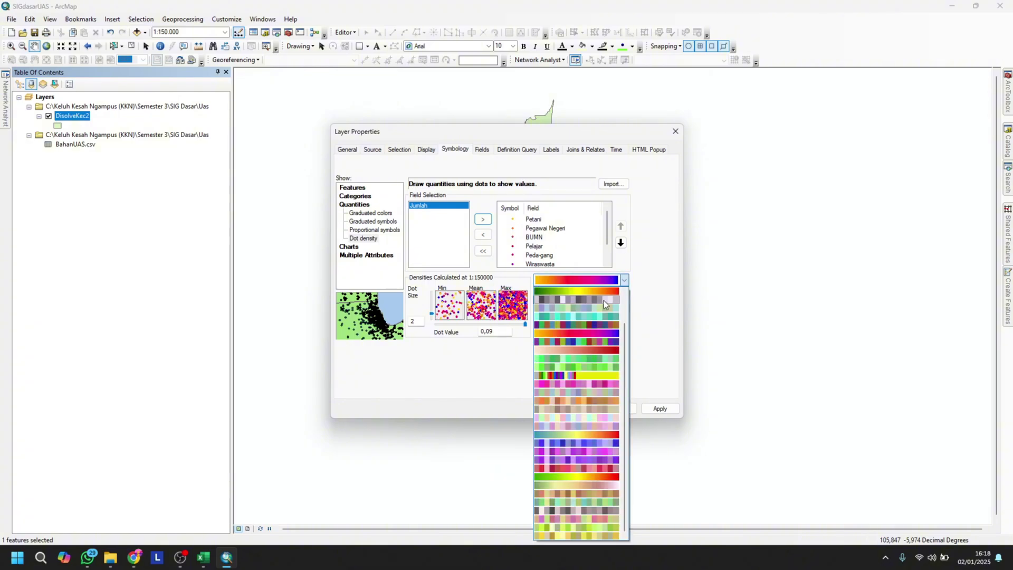
click(575, 476)
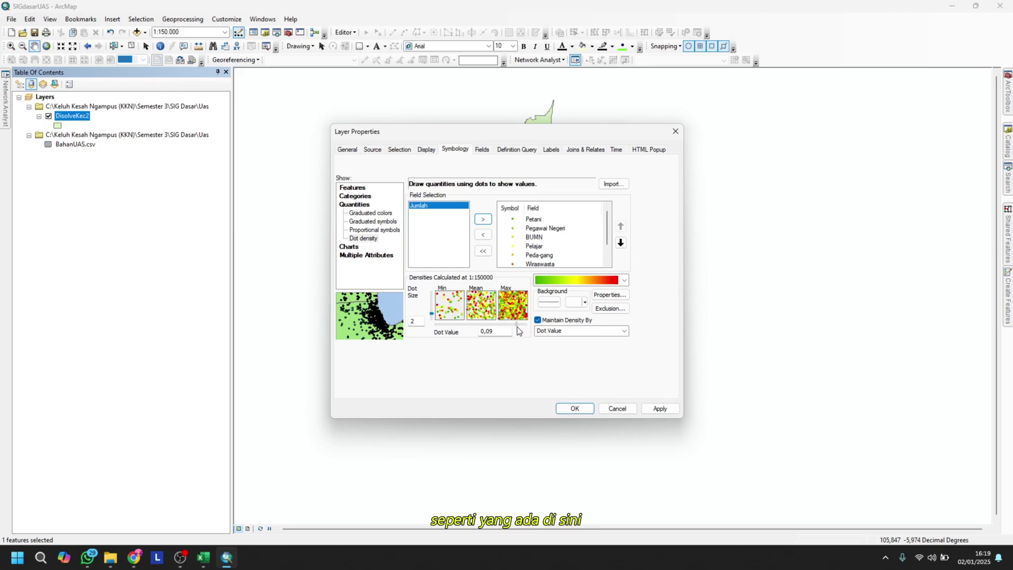
mouse_move(526, 324)
mouse_down()
mouse_move(426, 324)
mouse_move(450, 331)
mouse_up()
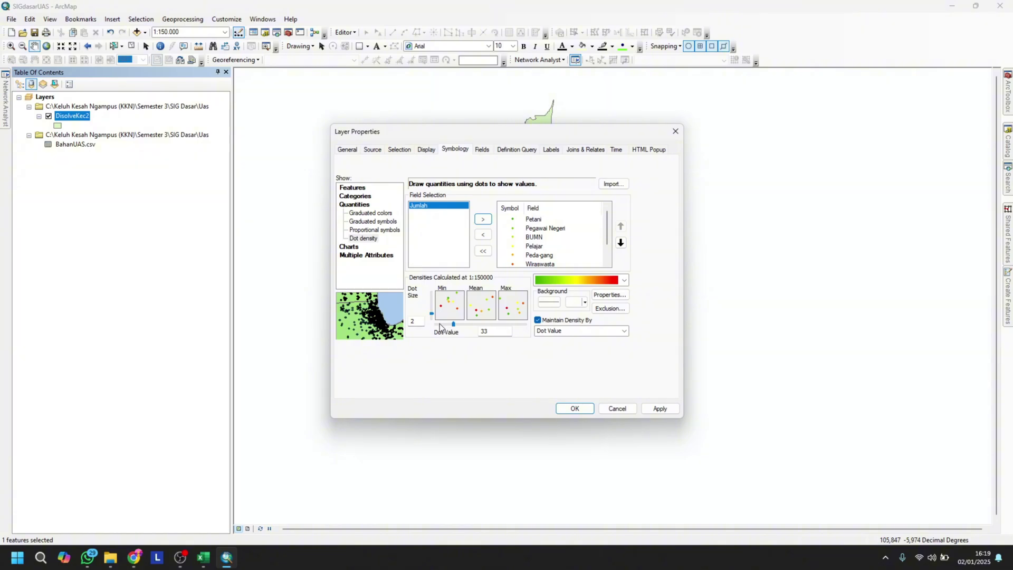
drag(442, 324, 454, 324)
click(497, 333)
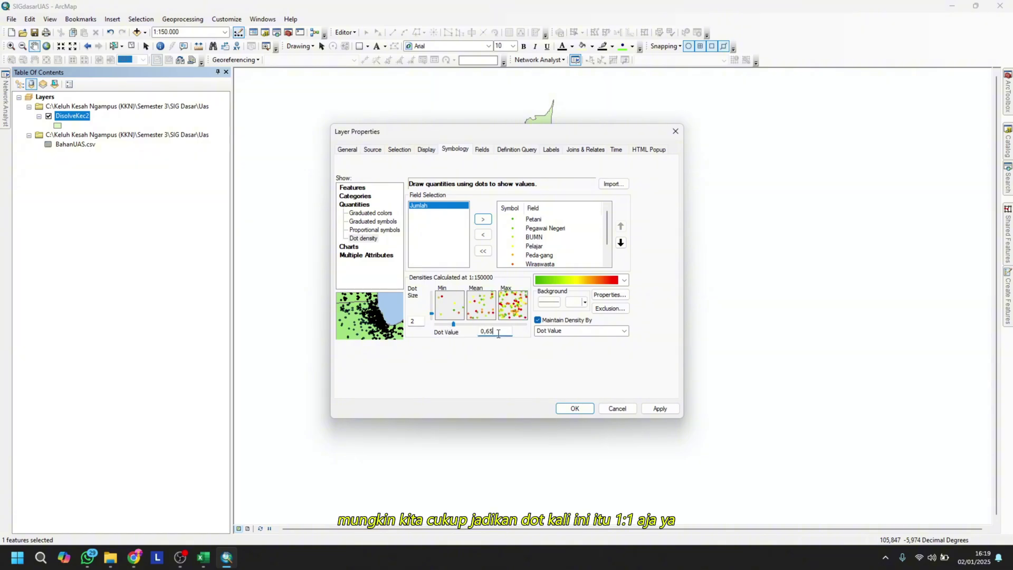
text(1)
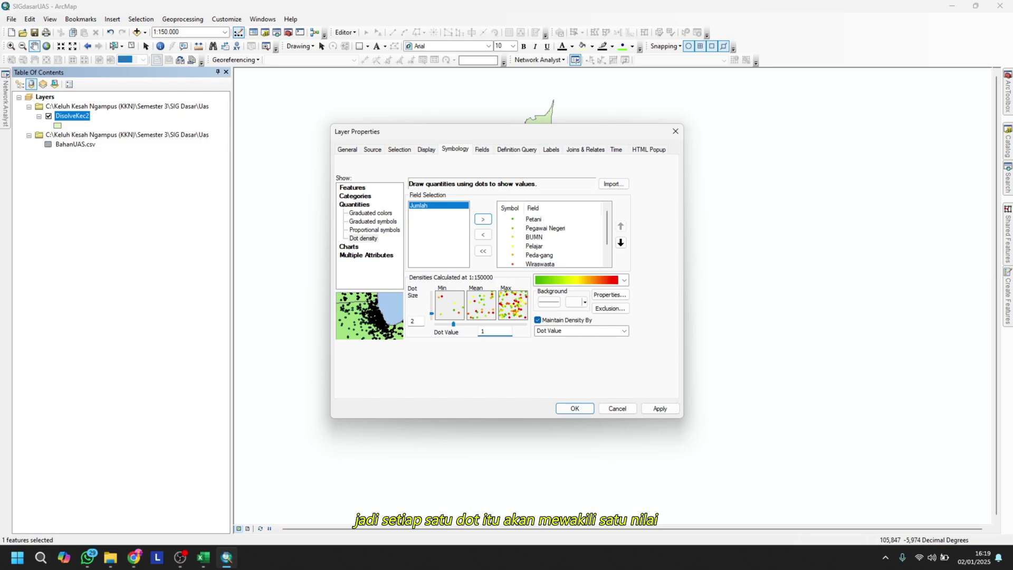
key(Return)
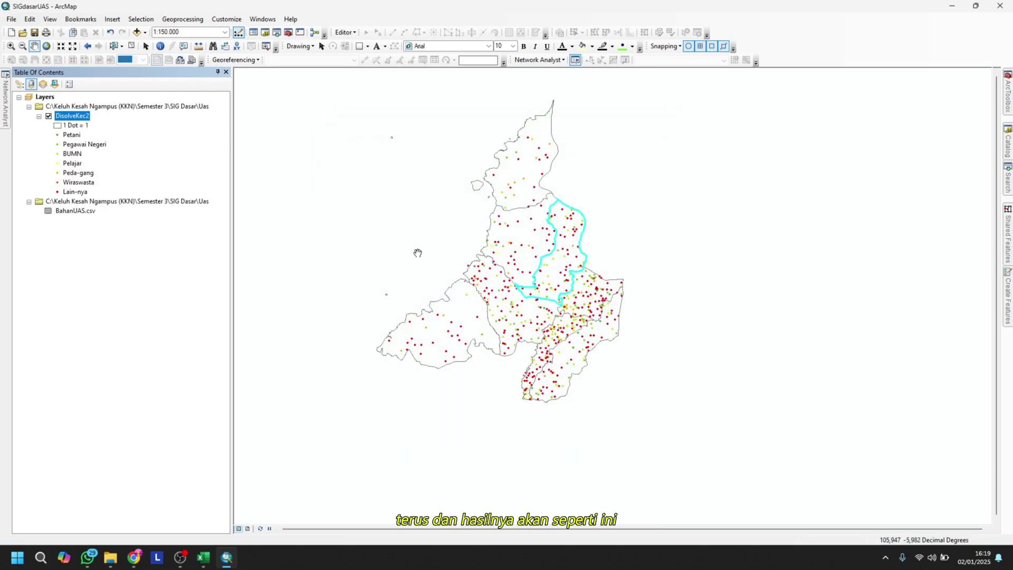
Examine the dot density map together with the Petani and Pegawai Negeri legend entries
drag(616, 285, 534, 298)
drag(399, 269, 473, 269)
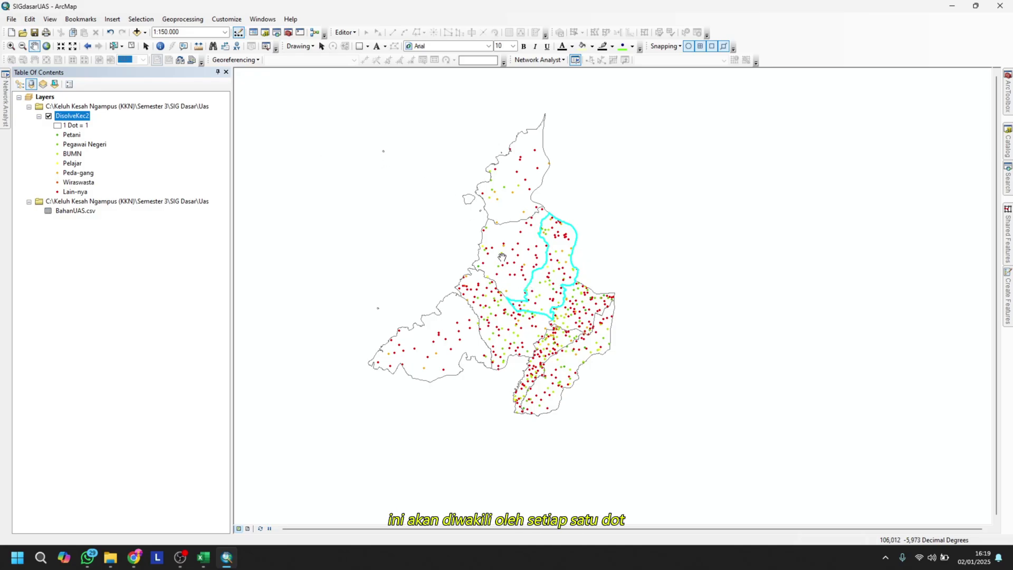
click(72, 136)
click(77, 144)
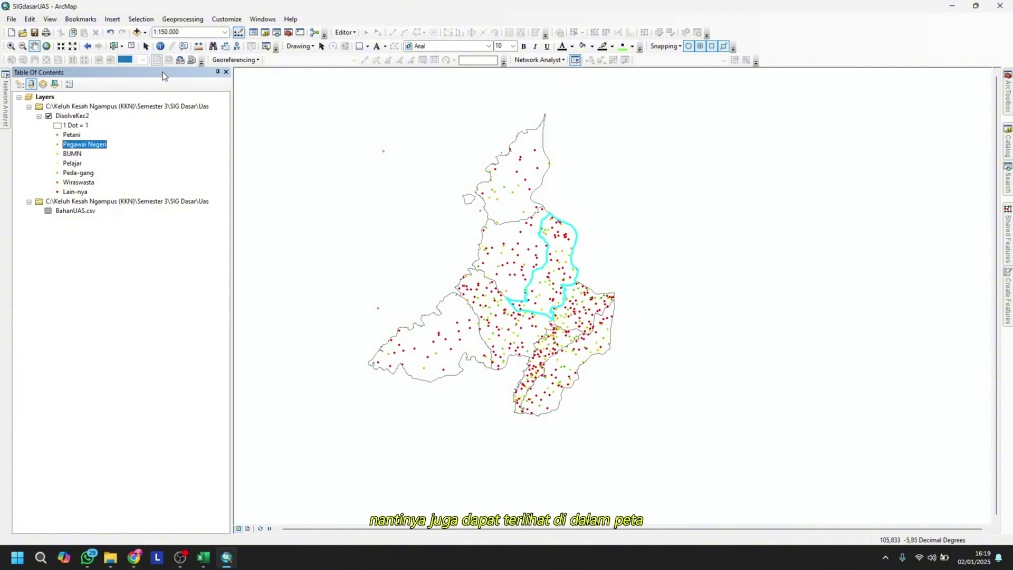
Clear the selected district feature and look over the occupation dots across all districts
click(131, 46)
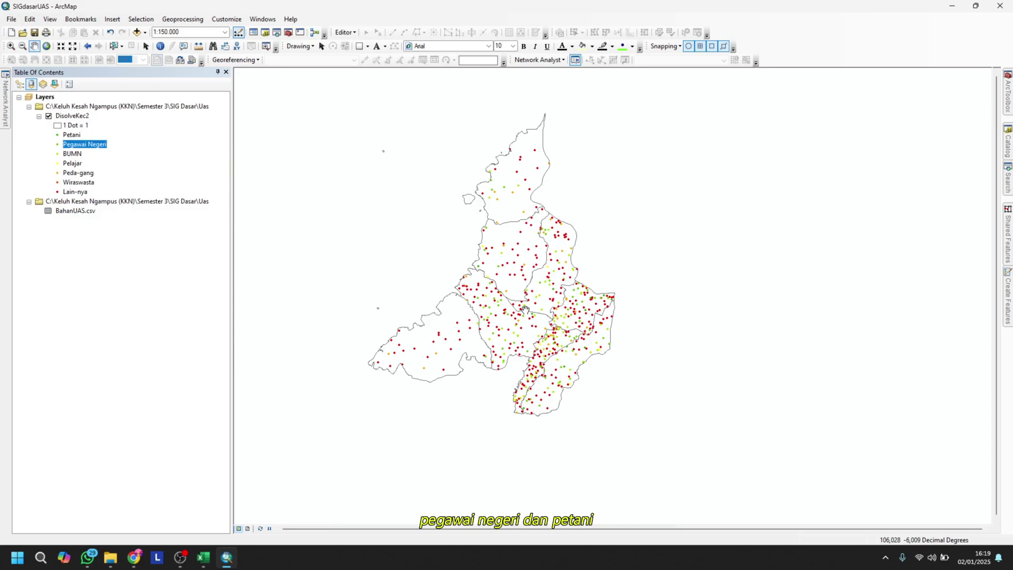
drag(448, 249, 448, 262)
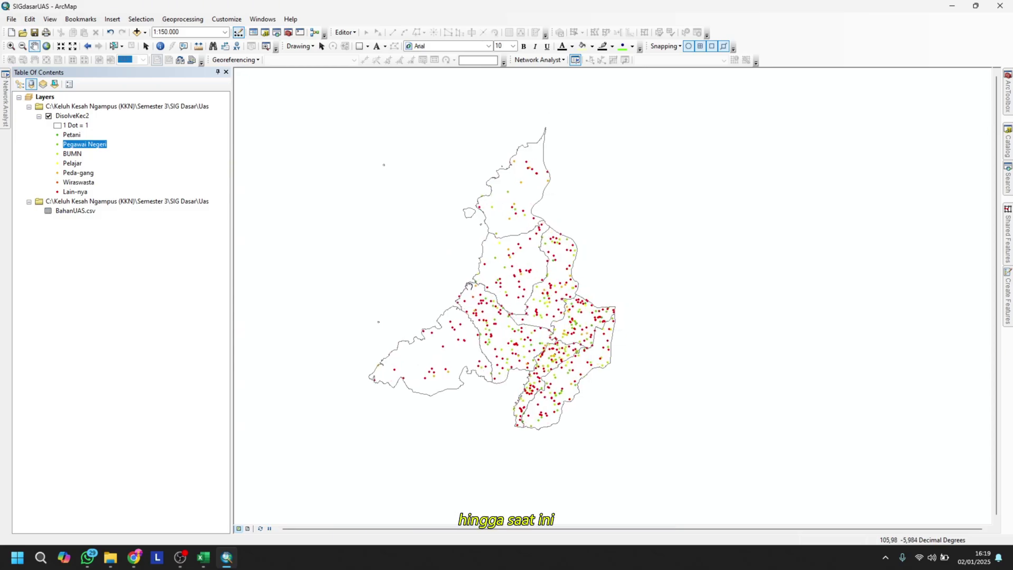
mouse_move(391, 325)
mouse_down()
mouse_move(306, 312)
mouse_move(390, 283)
mouse_move(394, 310)
mouse_up()
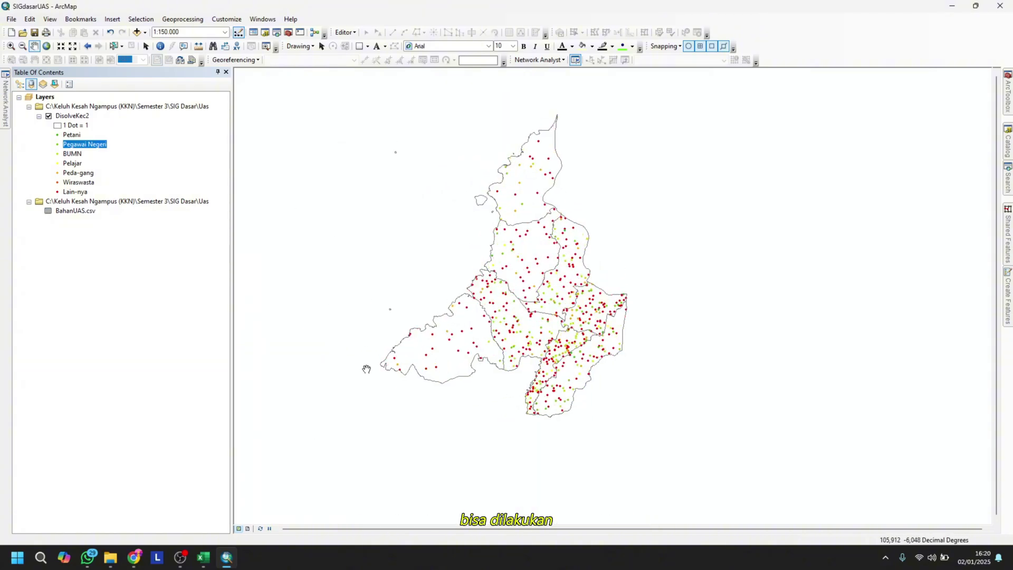
drag(592, 275, 579, 288)
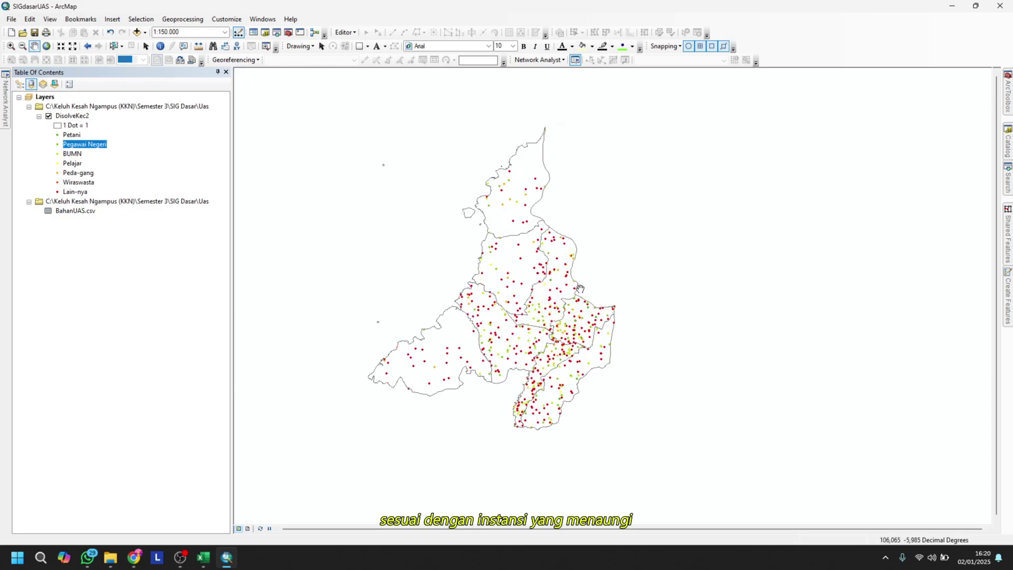